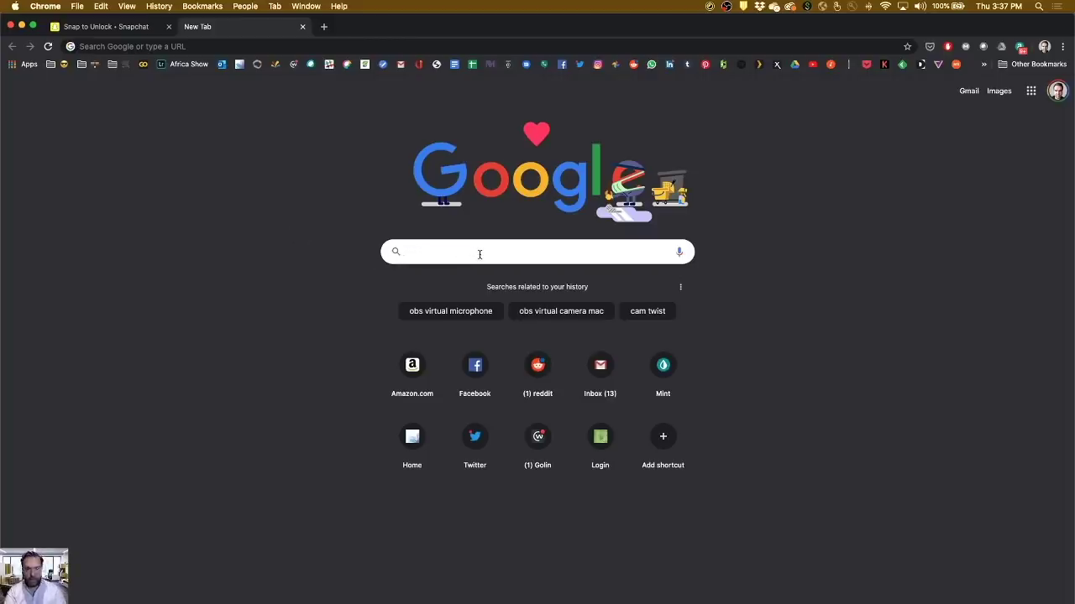
# Step: Search Google for "snap camera mac" and review the Snap Camera download page
pyautogui.write('snap')
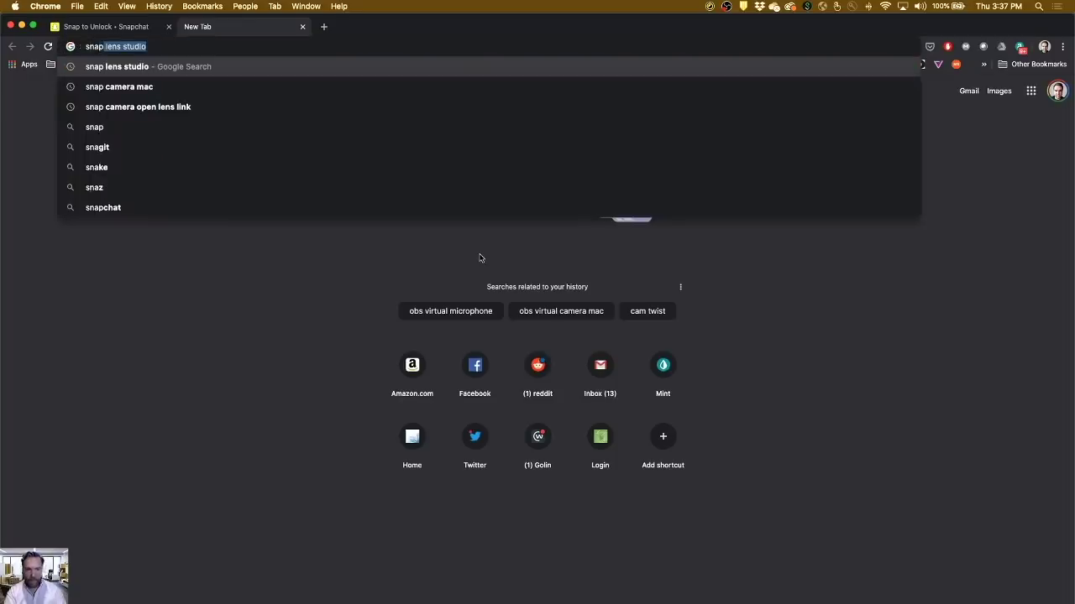
pyautogui.write(' camera mac')
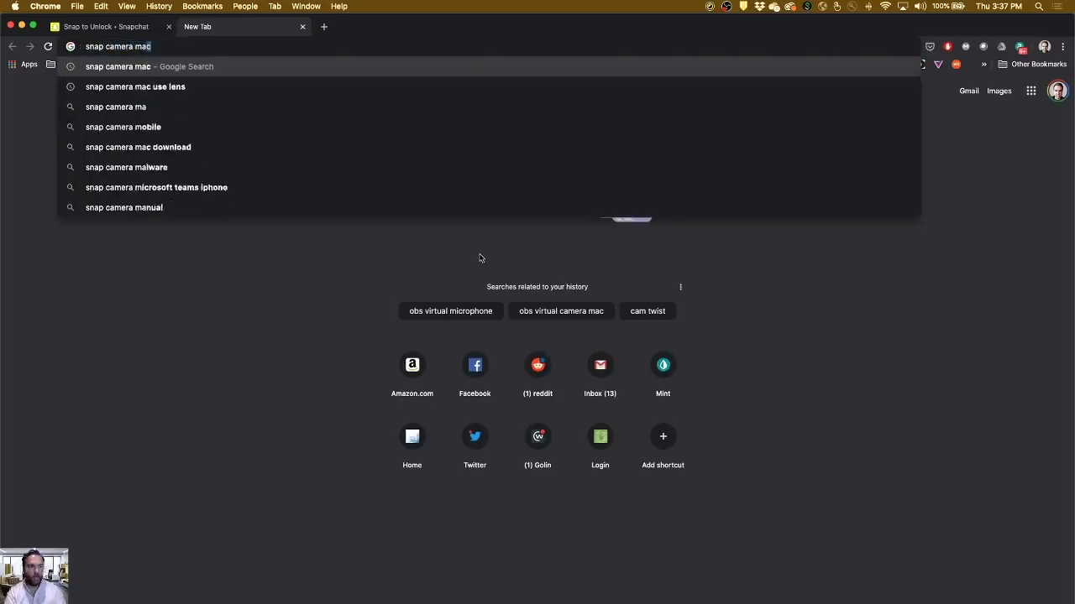
pyautogui.press('Return')
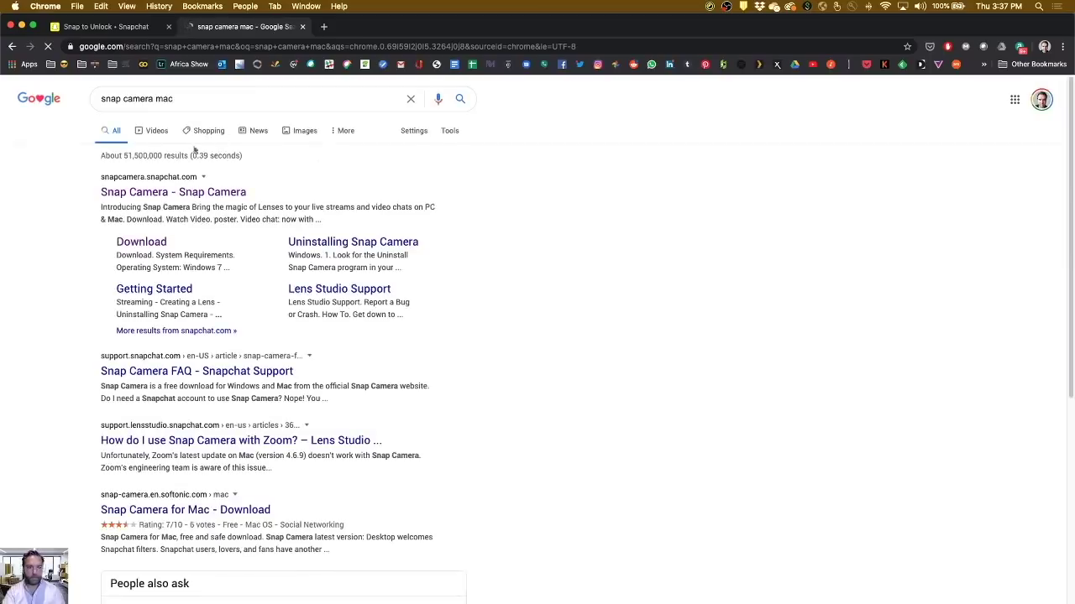
pyautogui.click(145, 243)
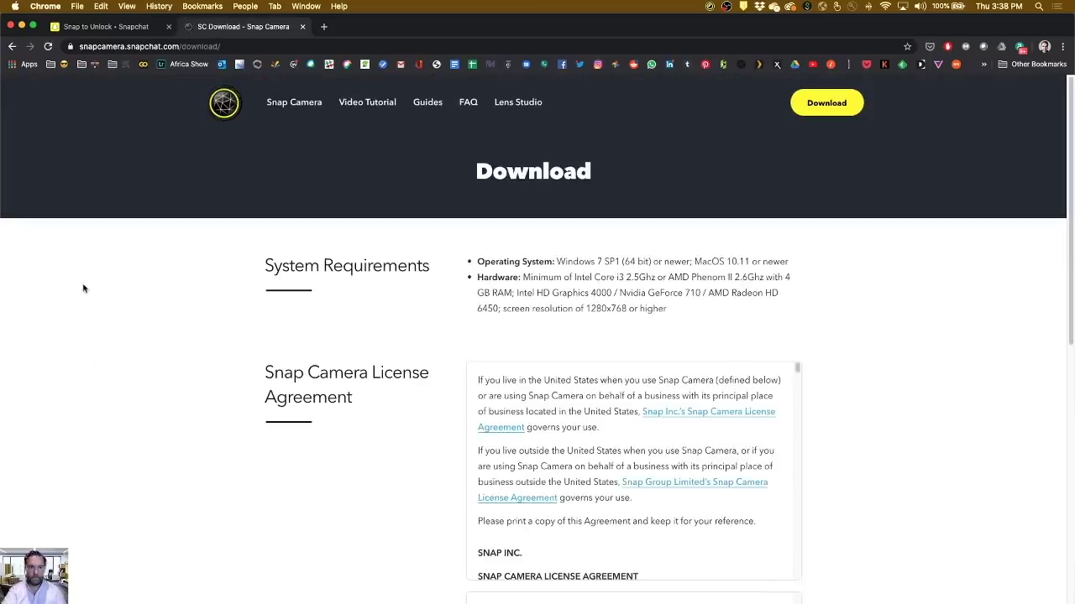
pyautogui.scroll(-3, 306, 490)
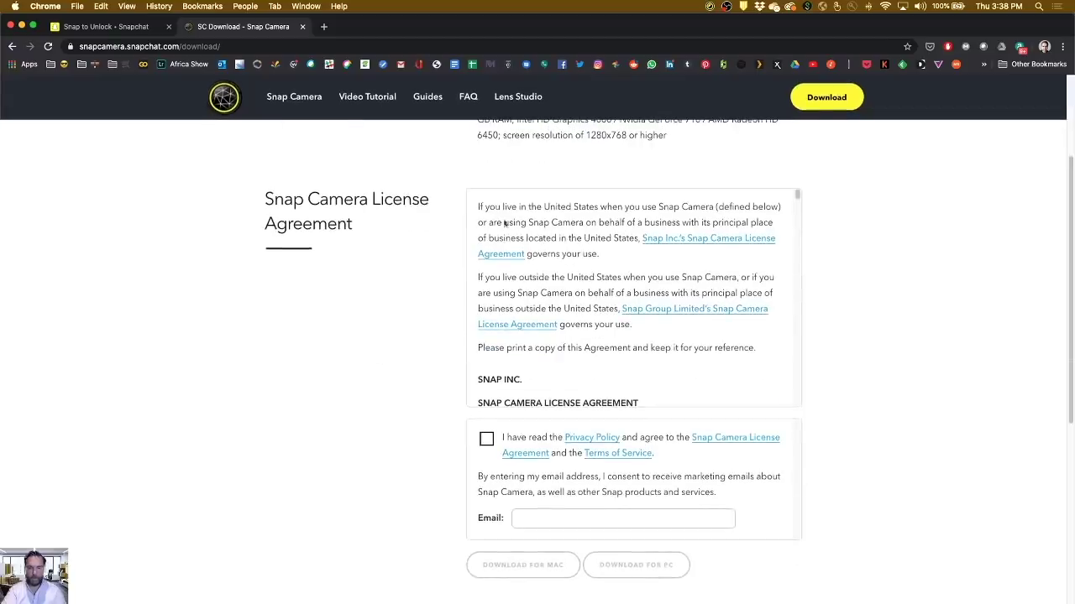
pyautogui.scroll(-5, 413, 561)
pyautogui.scroll(5, 411, 554)
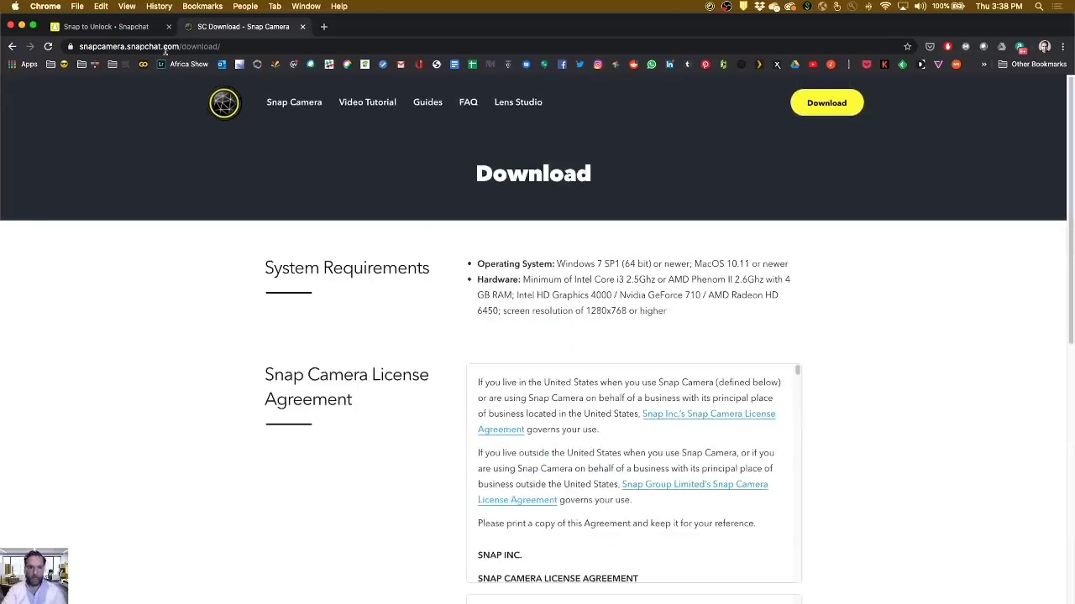
# Step: Search for "snap lens studio" and open the Lens Studio download page
pyautogui.click(244, 43)
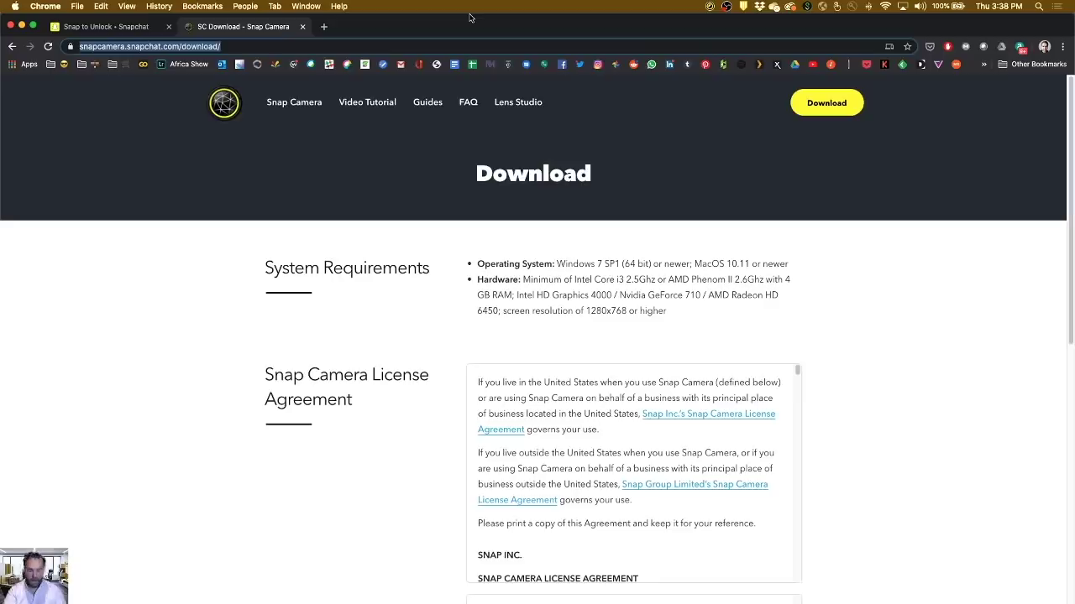
pyautogui.write('snap lens studio')
pyautogui.press('Return')
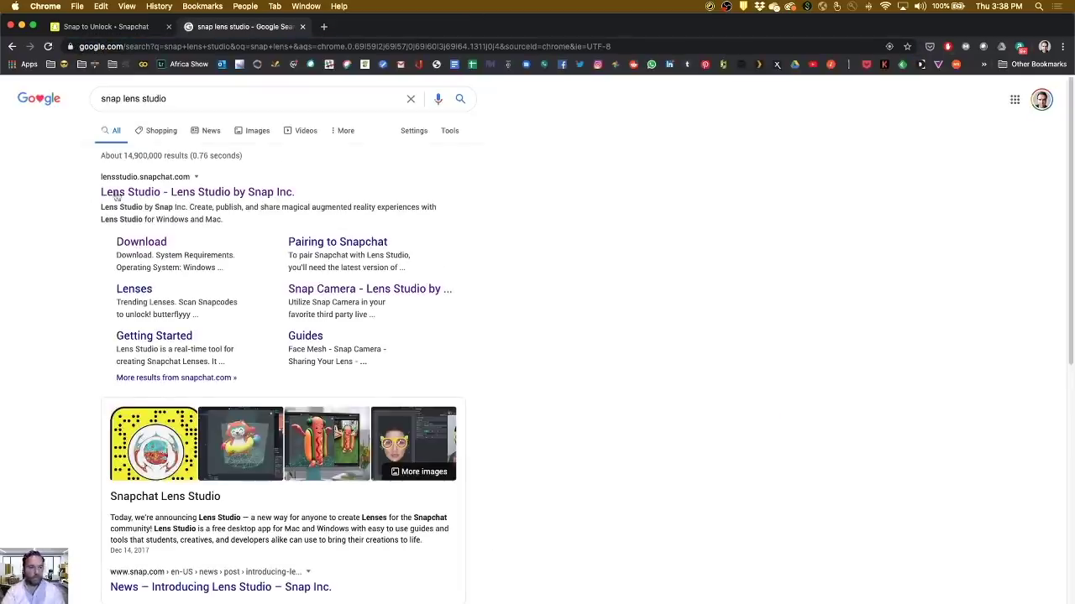
pyautogui.click(156, 243)
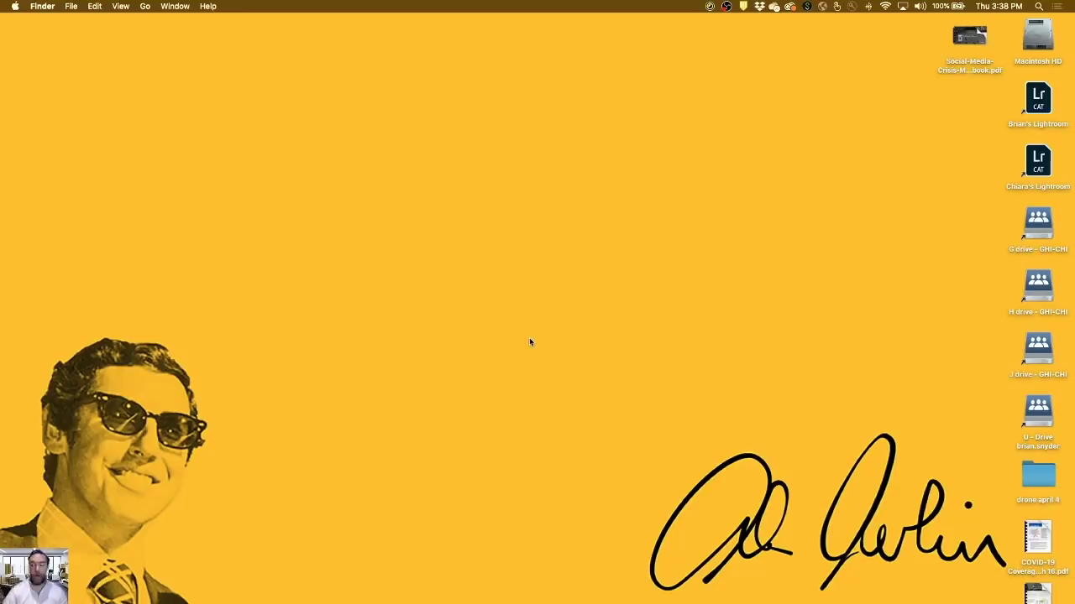
pyautogui.press('super+h')
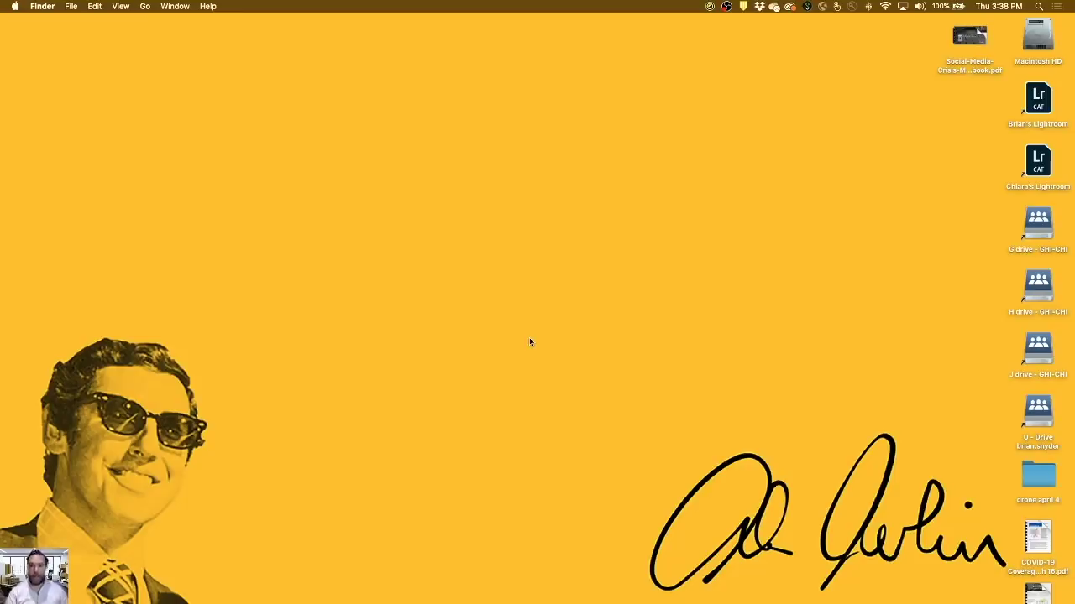
# Step: Open the Snap Camera window and clear the link from its lens search
pyautogui.click(709, 6)
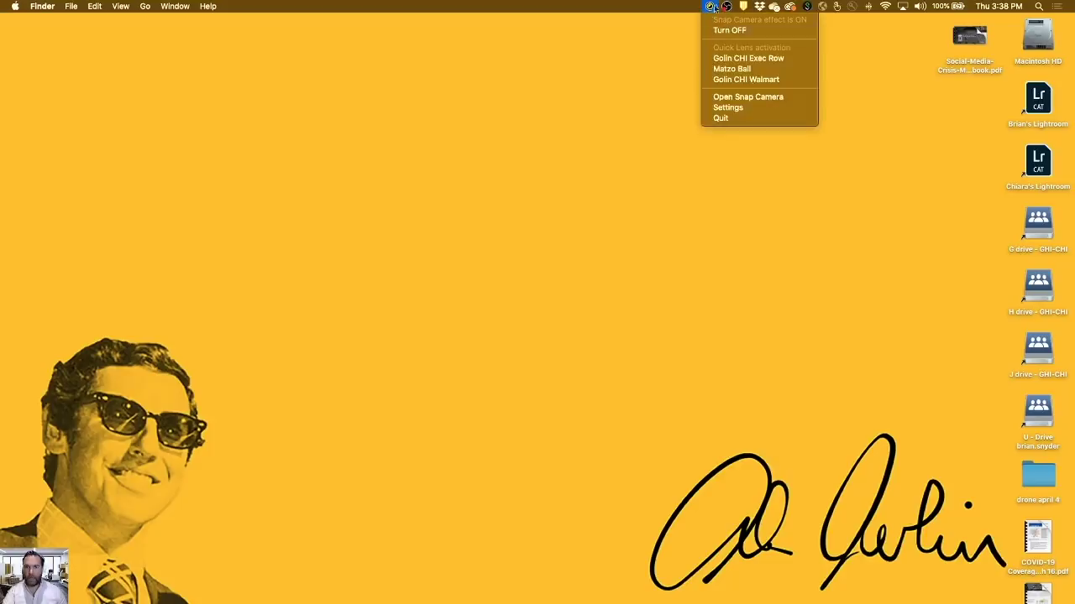
pyautogui.click(743, 100)
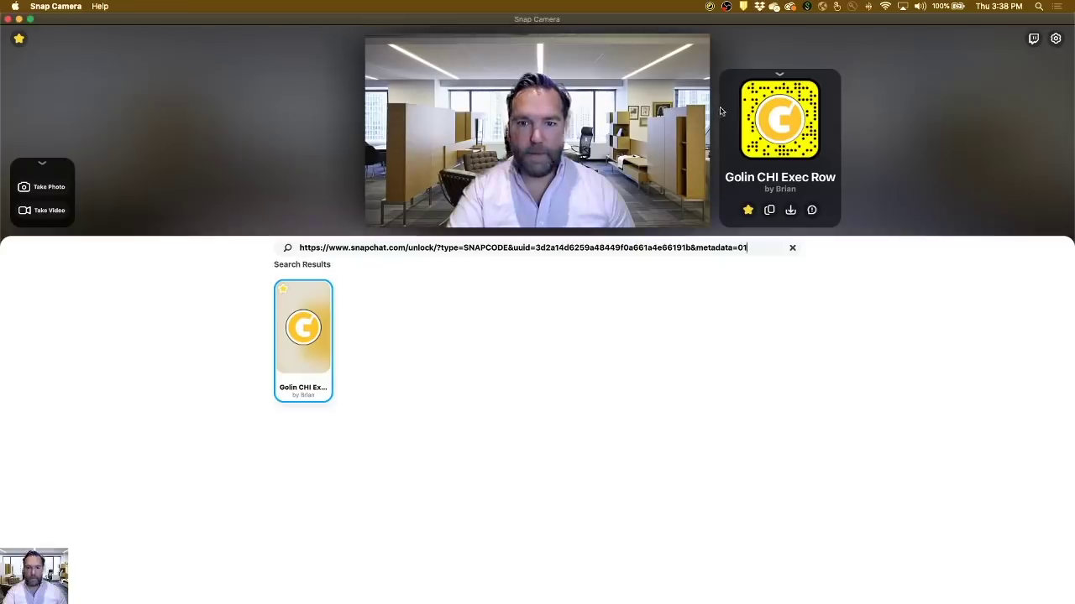
pyautogui.click(791, 249)
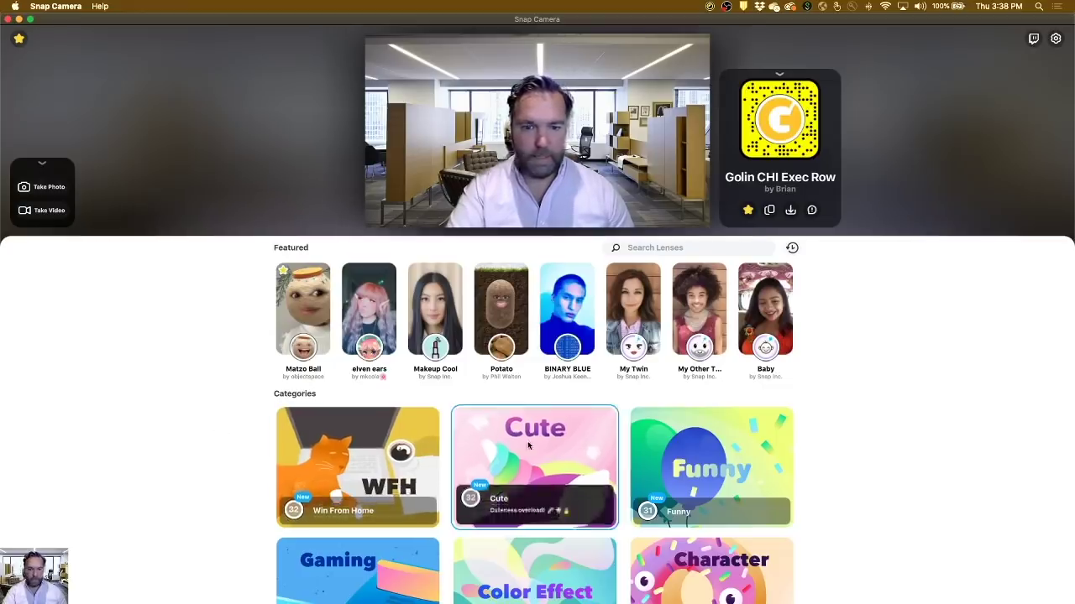
# Step: Look through the featured lenses and categories and switch off the active lens
pyautogui.scroll(-3, 461, 444)
pyautogui.scroll(2, 523, 480)
pyautogui.scroll(2, 486, 462)
pyautogui.click(303, 314)
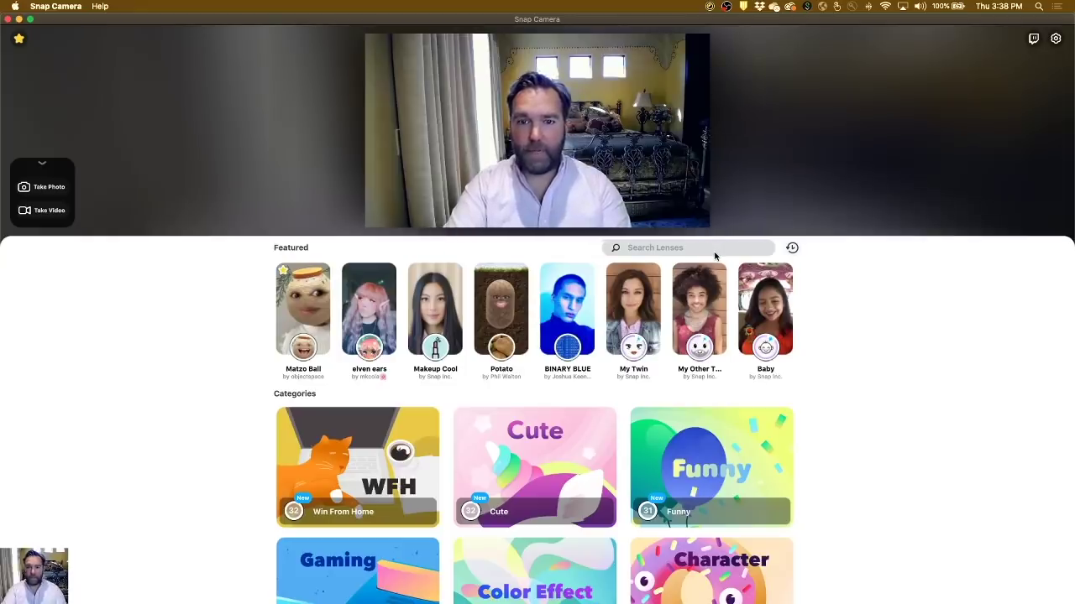
# Step: Find the Golin CHI Exec Row lens with its Snapchat unlock link, apply it and close the Snap Camera window
pyautogui.click(714, 251)
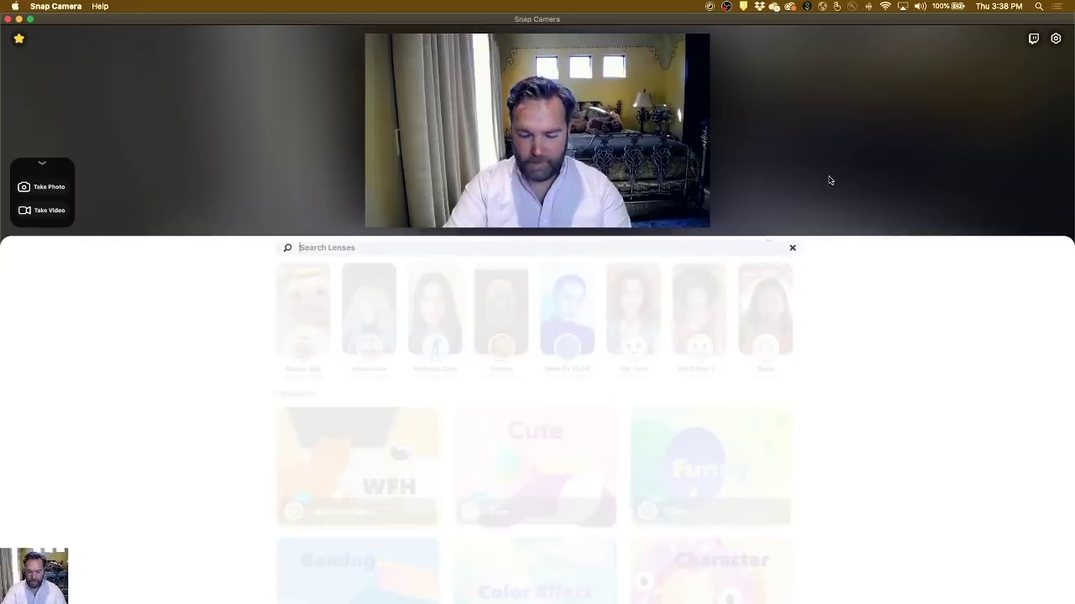
pyautogui.write('https://www.snapchat.com/unlock/?type=SNAPCODE&uuid=3d2a14d6259a48449f0a661a4e66191b&metadata=01')
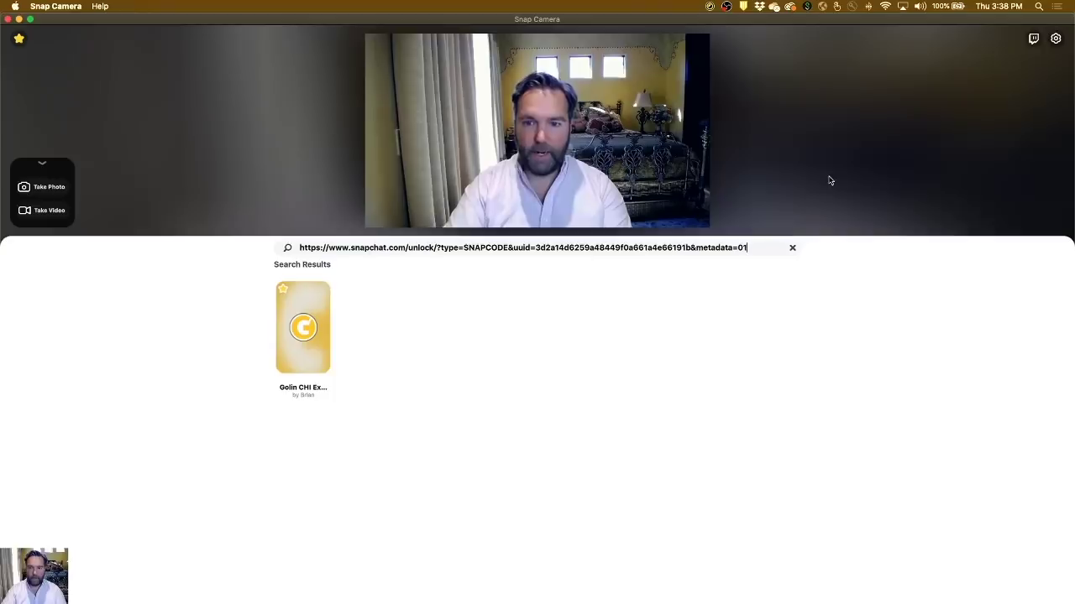
pyautogui.click(306, 332)
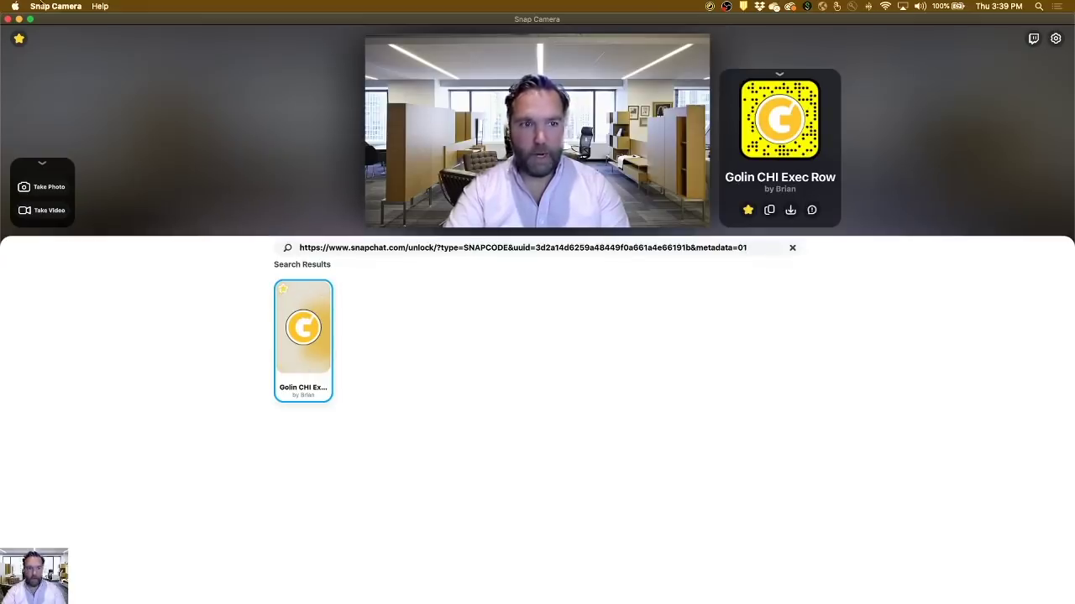
pyautogui.click(7, 19)
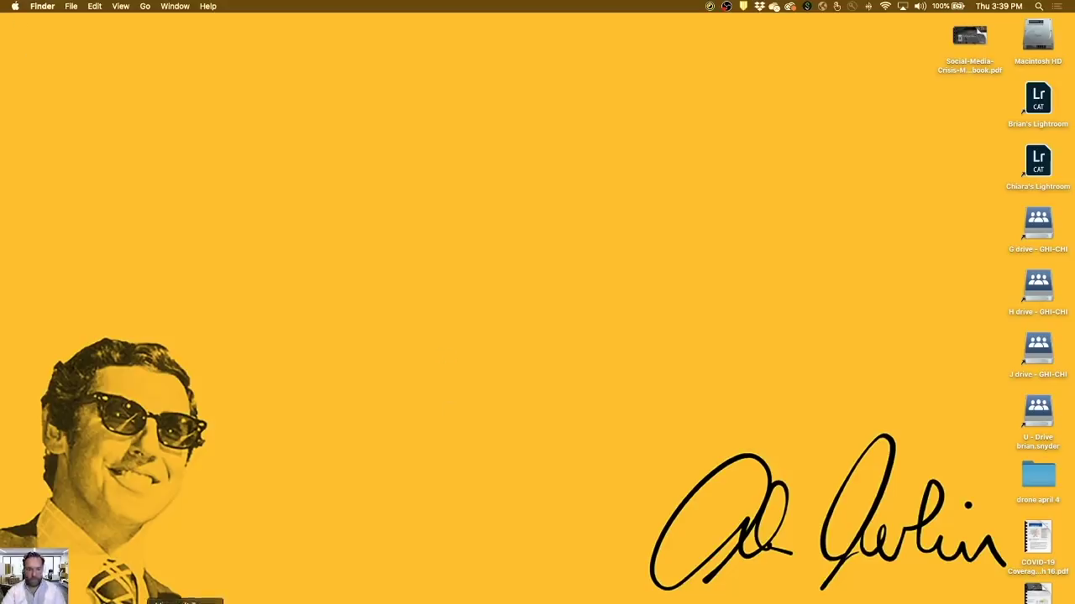
# Step: Switch to Microsoft Teams and choose Snap Camera as the camera in the device settings
pyautogui.press('super+Tab')
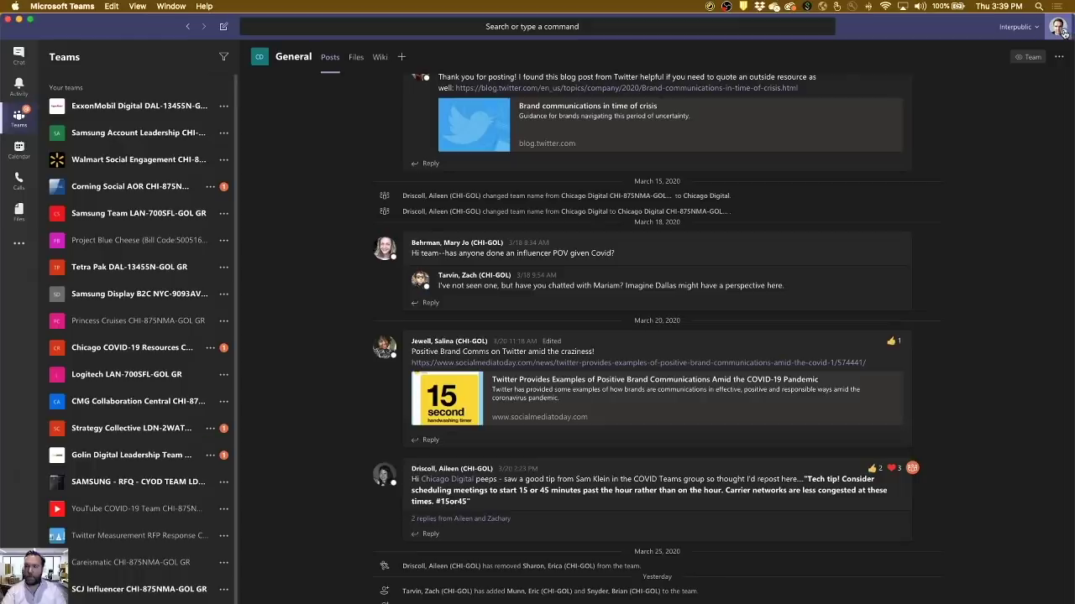
pyautogui.click(1063, 30)
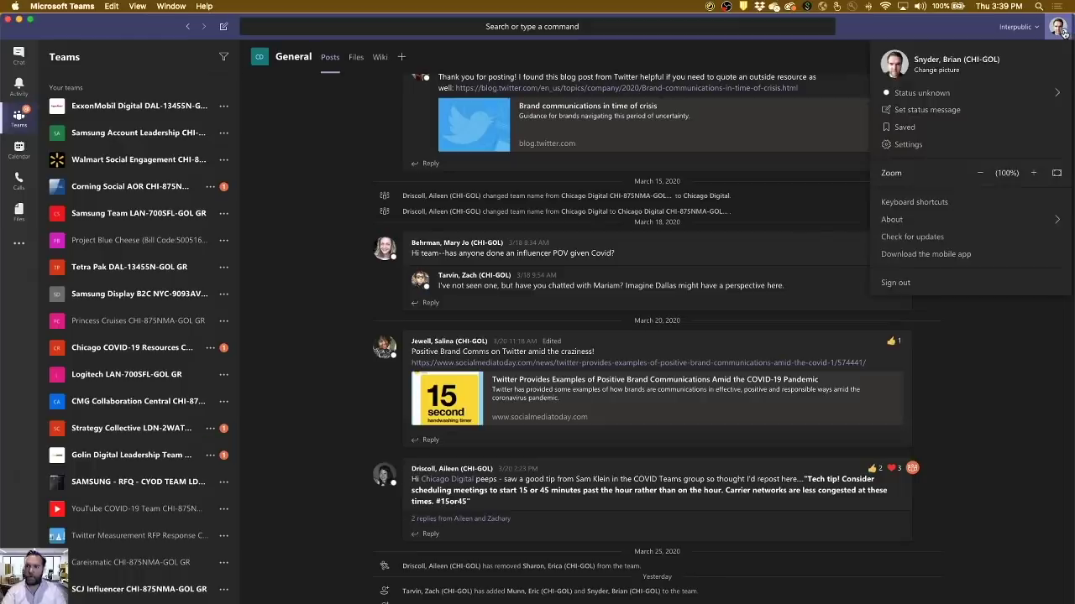
pyautogui.click(898, 147)
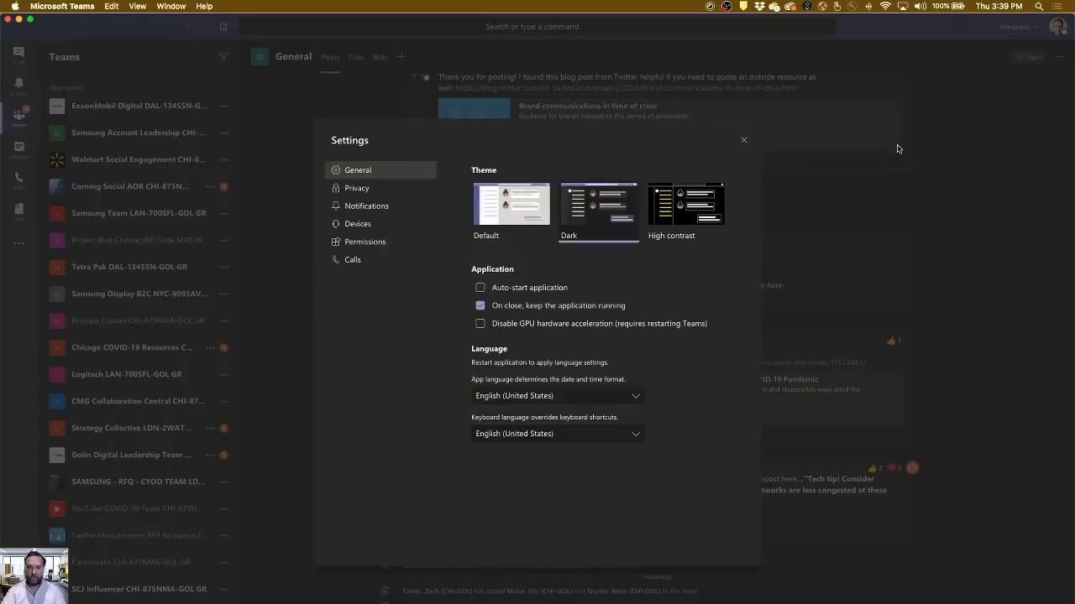
pyautogui.click(361, 224)
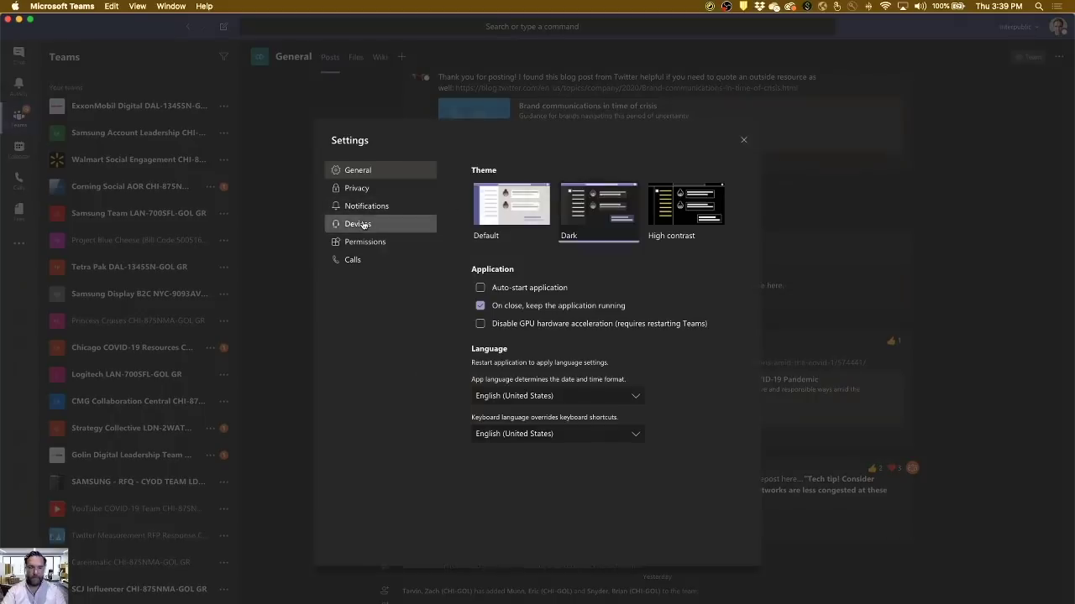
pyautogui.scroll(-1, 723, 404)
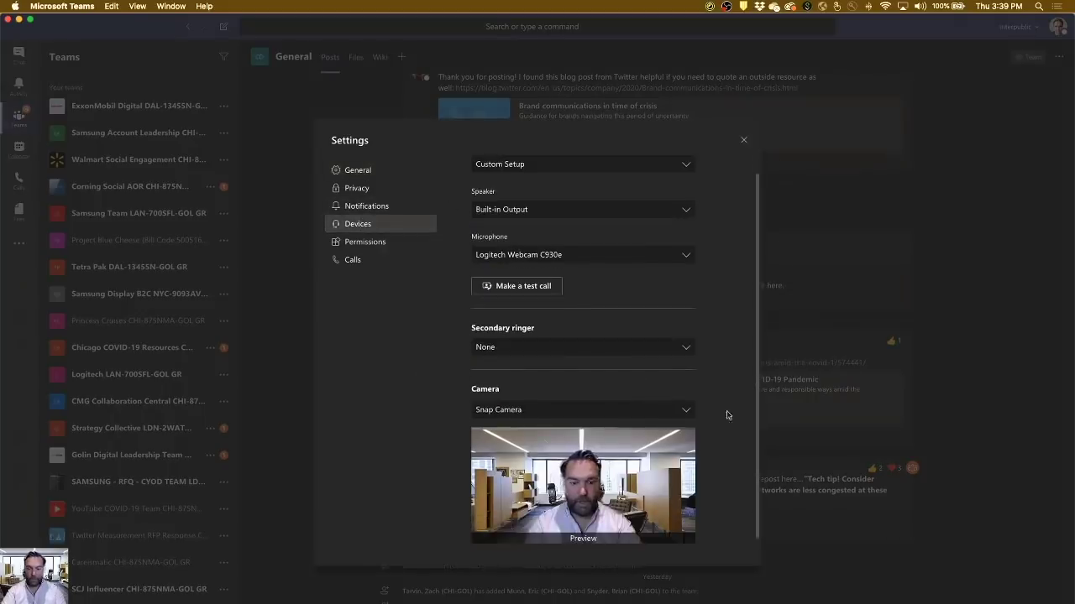
pyautogui.click(694, 411)
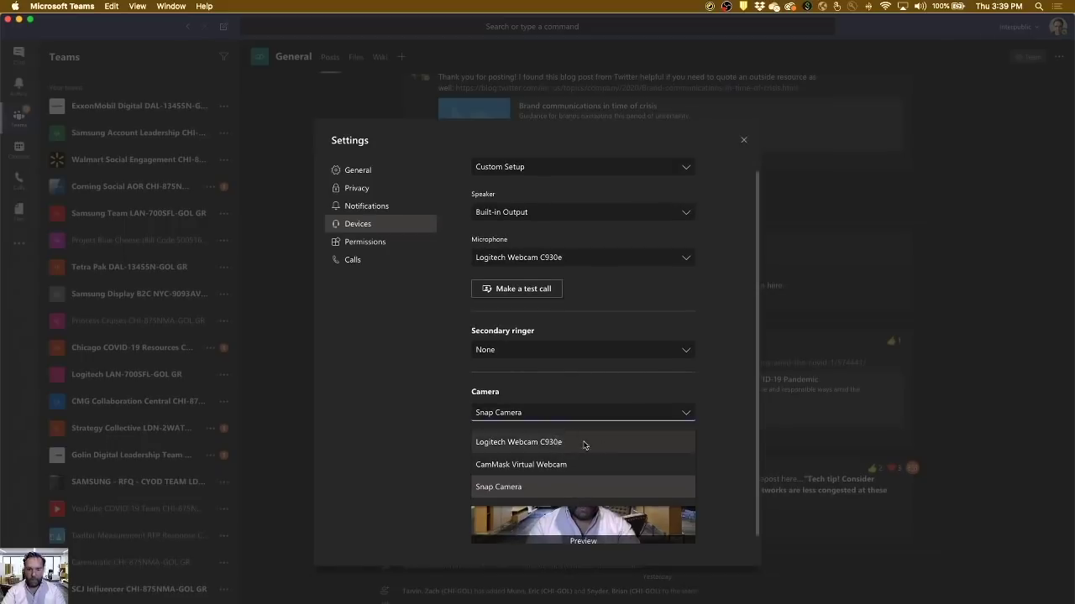
pyautogui.click(542, 491)
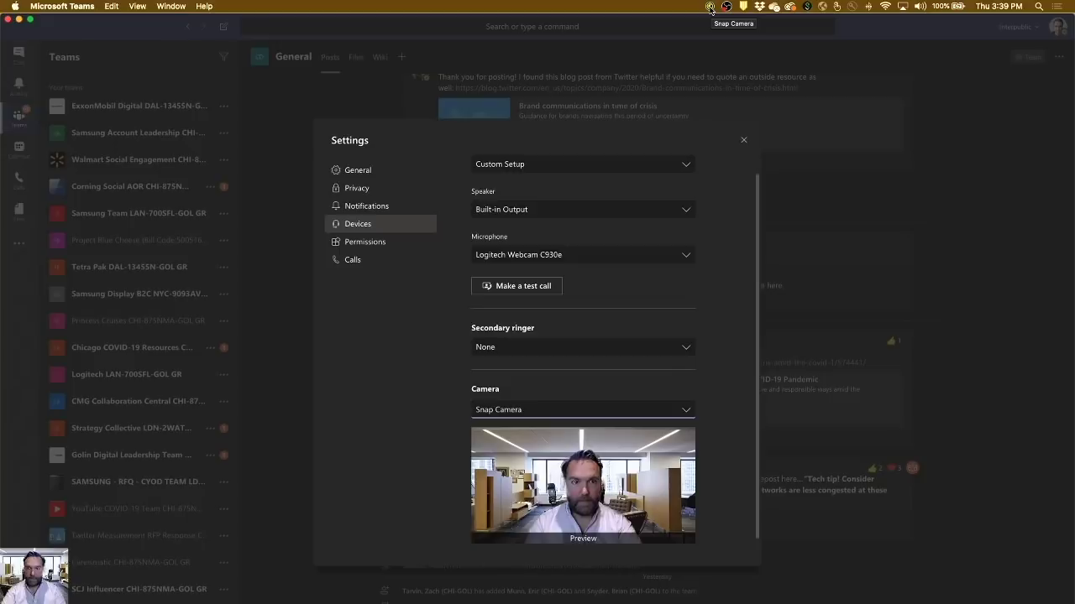
# Step: Turn off the Snap Camera effect and leave the Teams settings
pyautogui.click(710, 8)
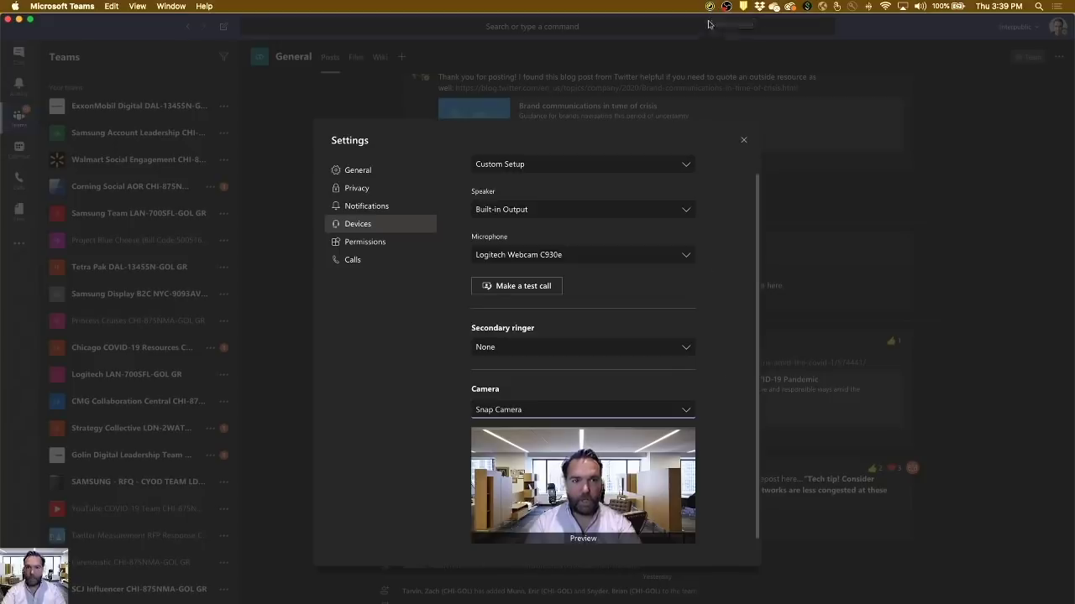
pyautogui.click(729, 30)
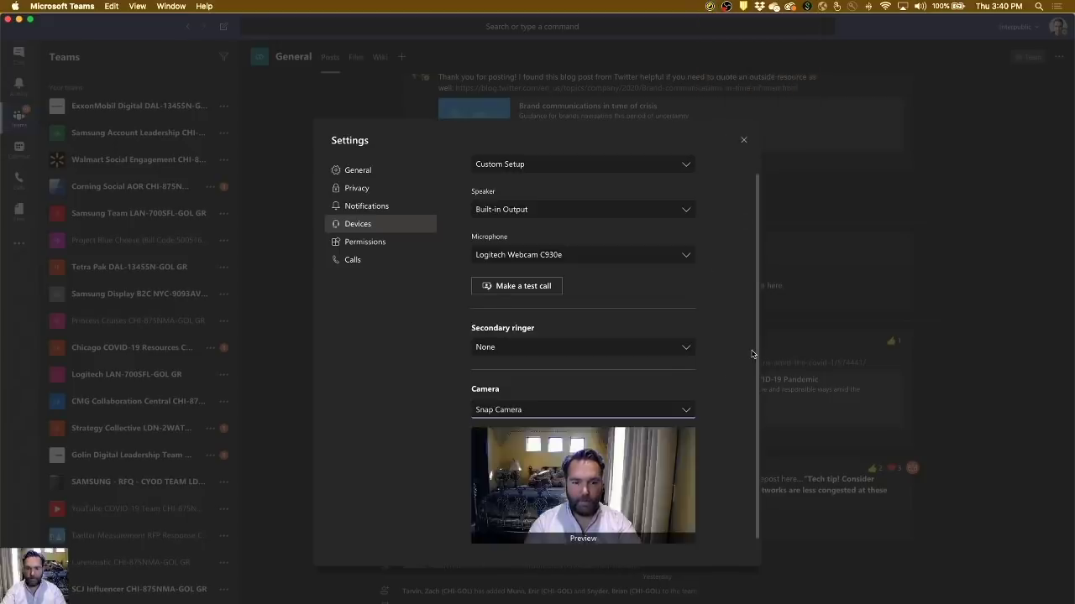
pyautogui.click(710, 6)
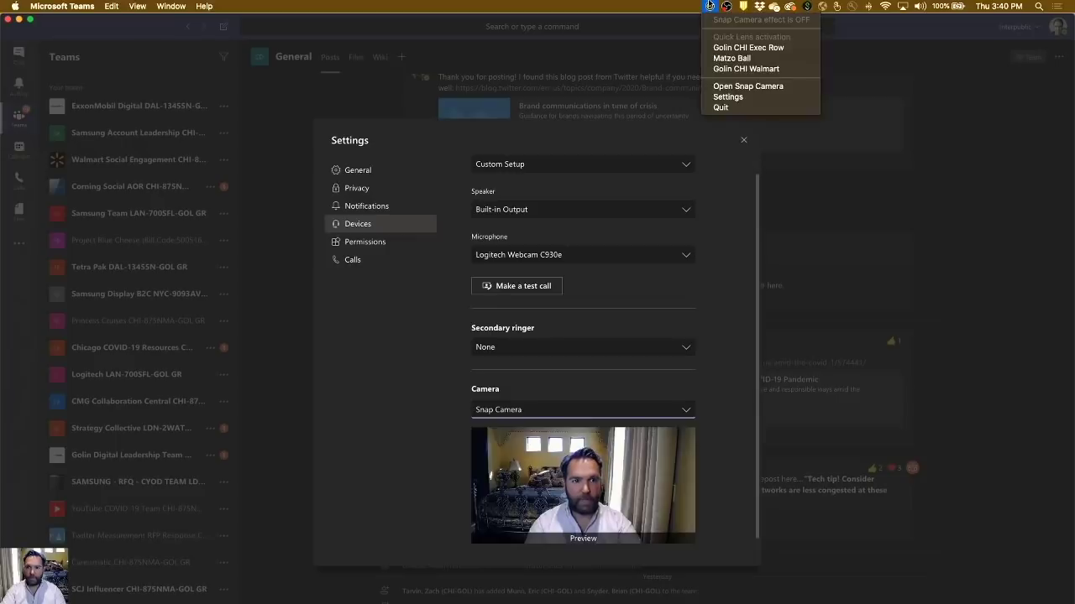
pyautogui.click(710, 6)
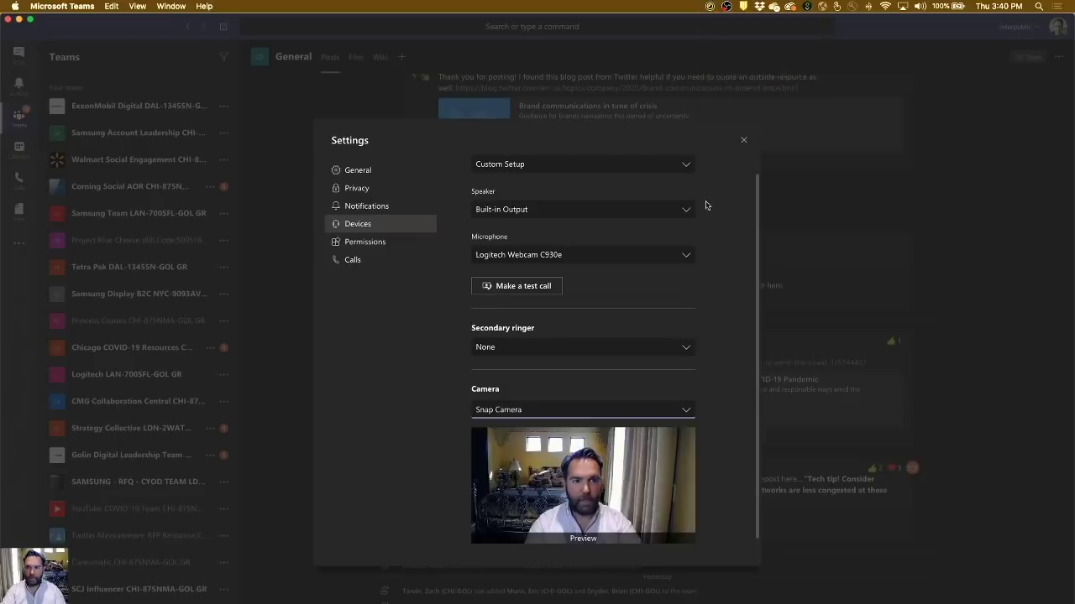
pyautogui.click(743, 139)
pyautogui.press('super+h')
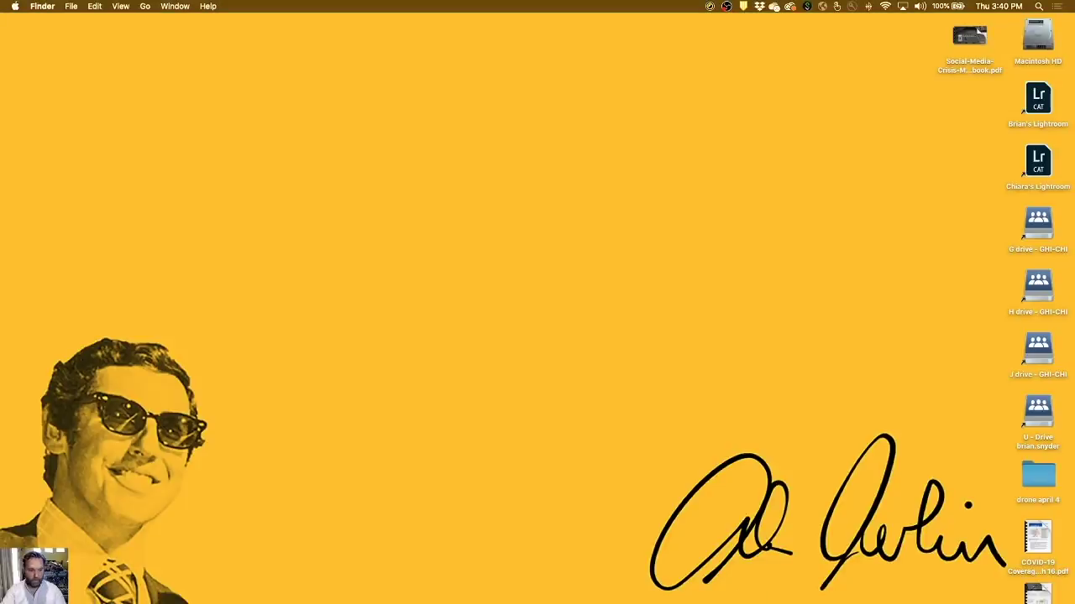
# Step: Launch Lens Studio and start a new project from the recommended Segmentation template
pyautogui.press('F4')
pyautogui.scroll(-2, 577, 479)
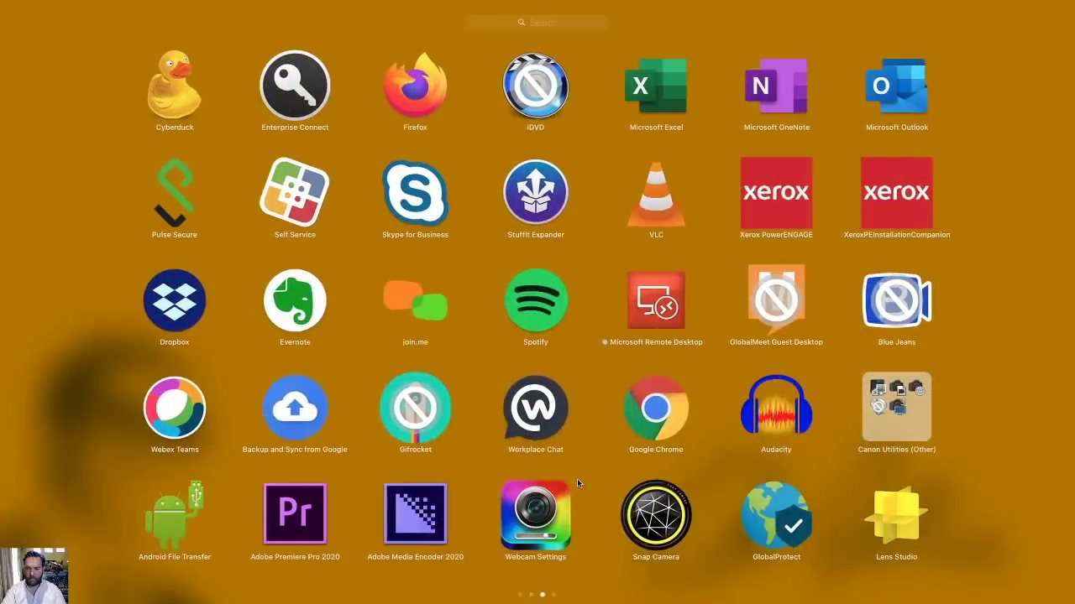
pyautogui.click(897, 514)
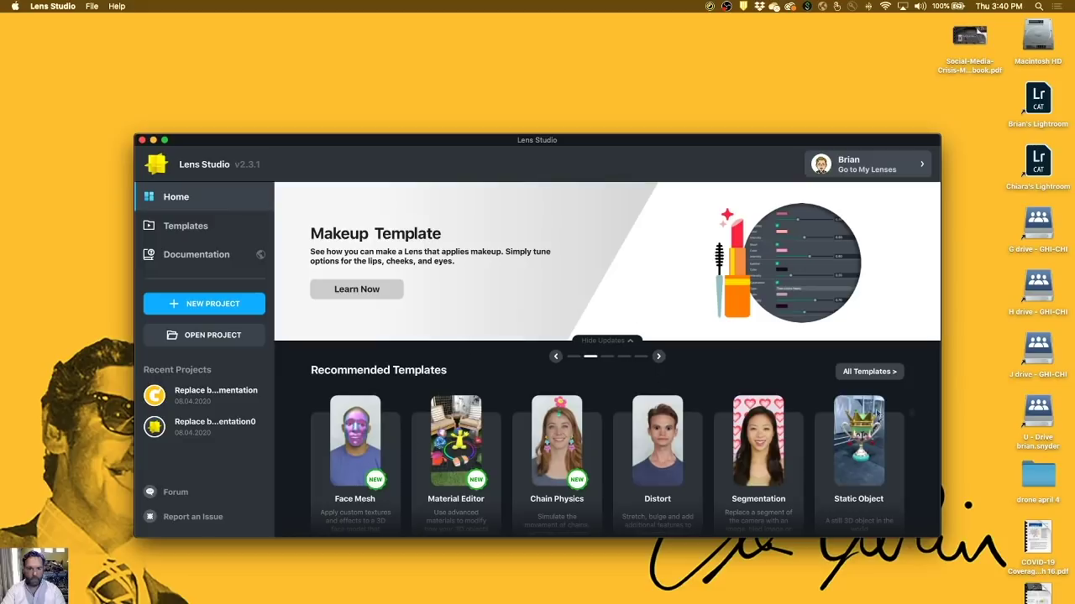
pyautogui.scroll(-5, 919, 409)
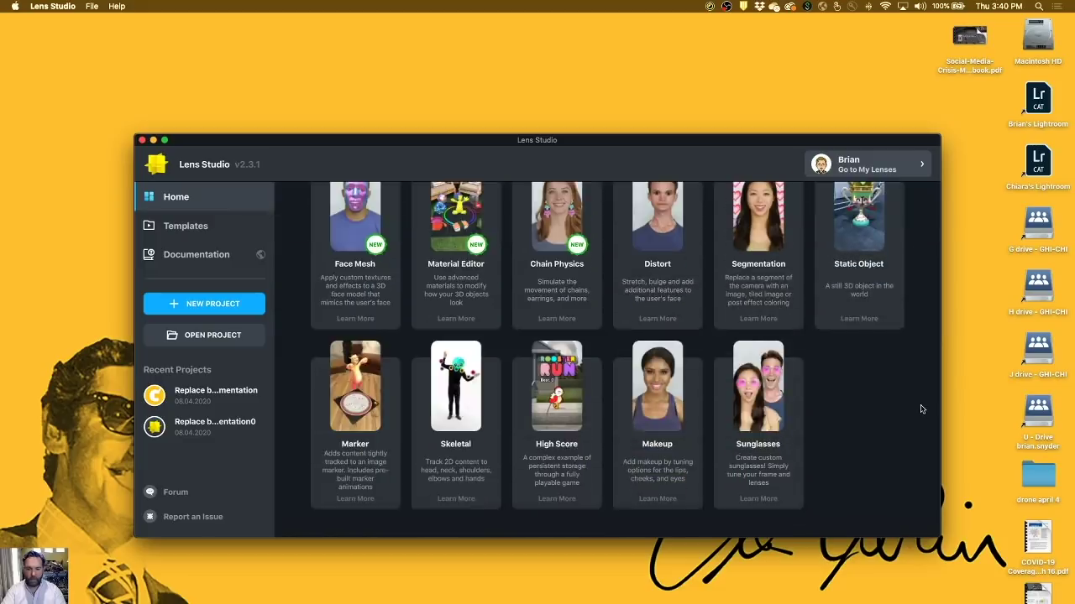
pyautogui.scroll(5, 874, 440)
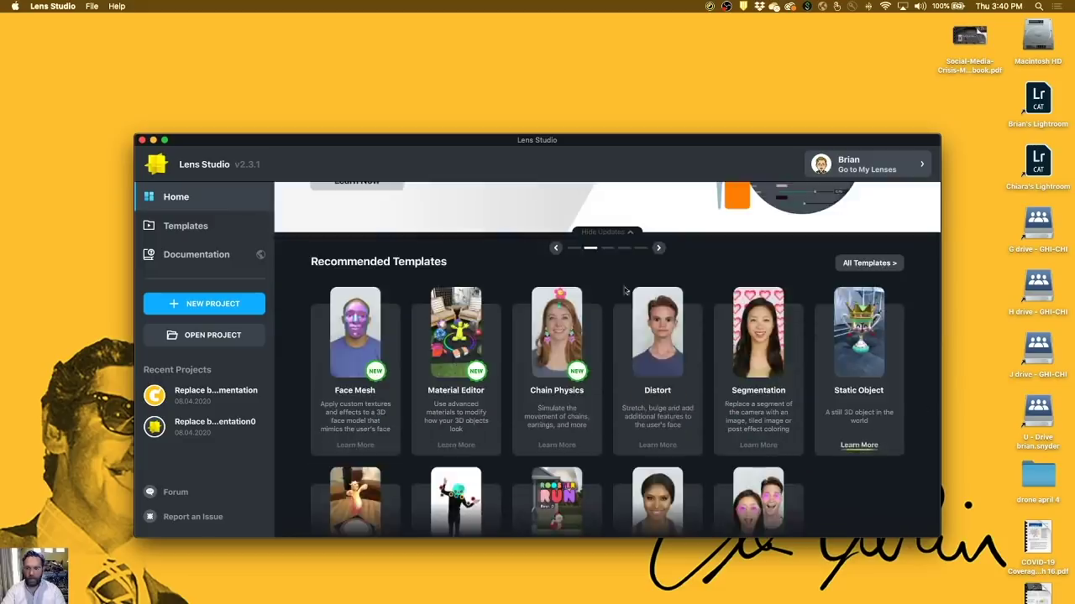
pyautogui.click(764, 441)
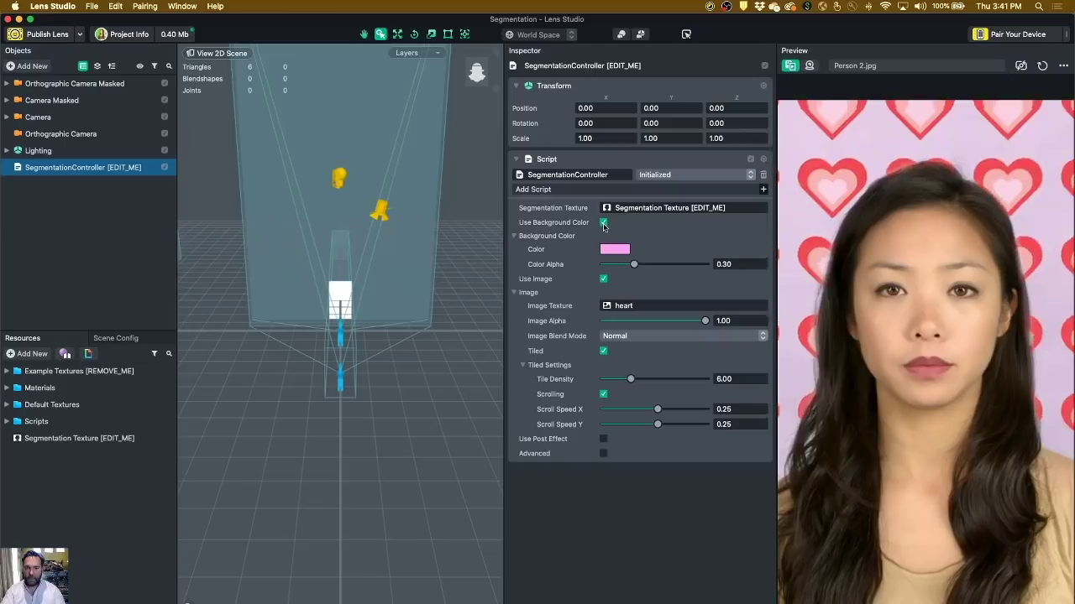
# Step: Disable the background color and the image tiling in the SegmentationController script settings
pyautogui.click(603, 223)
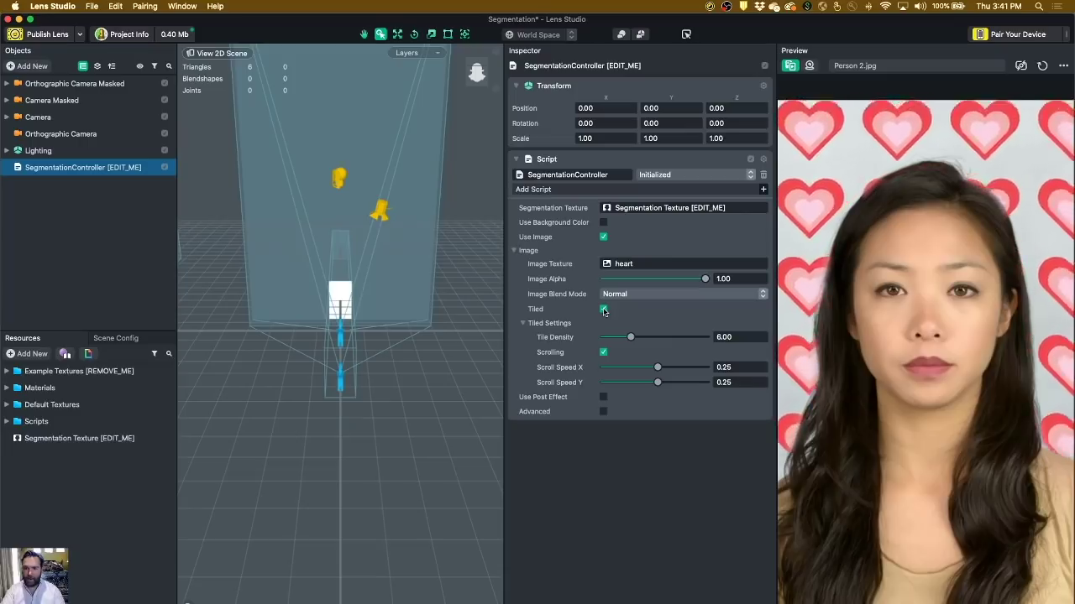
pyautogui.click(604, 310)
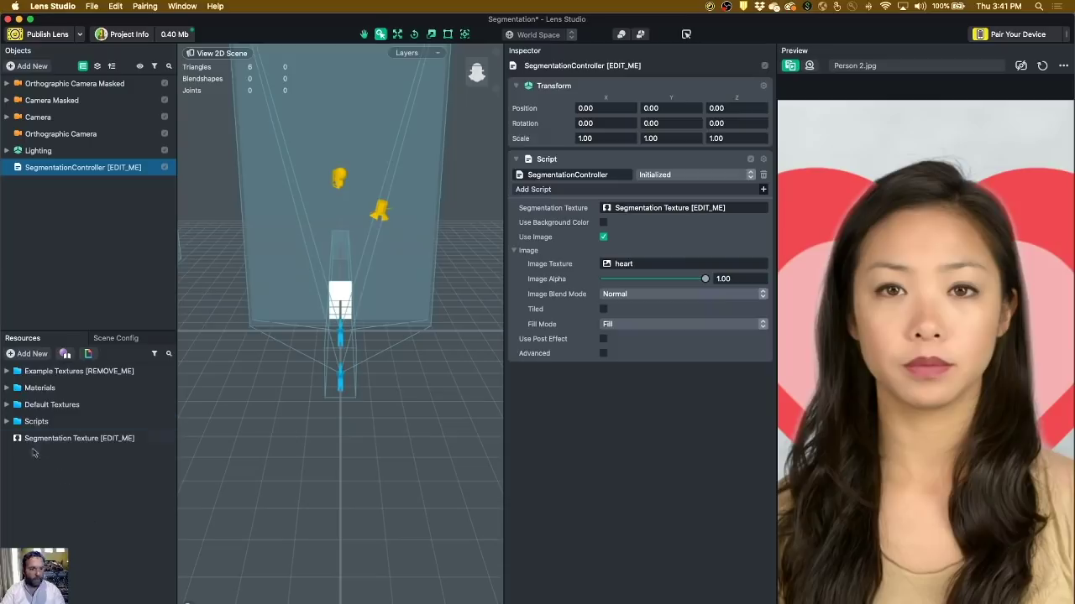
# Step: Create a new folder in the project resources and name it Backgrounds
pyautogui.click(30, 353)
pyautogui.click(39, 403)
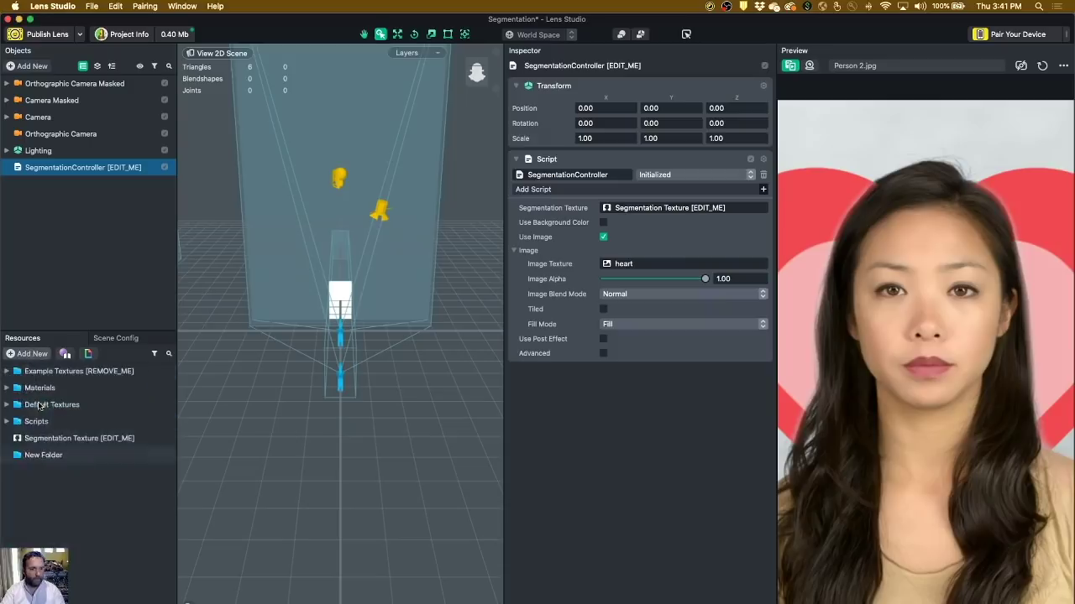
pyautogui.click(43, 456)
pyautogui.rightClick(44, 458)
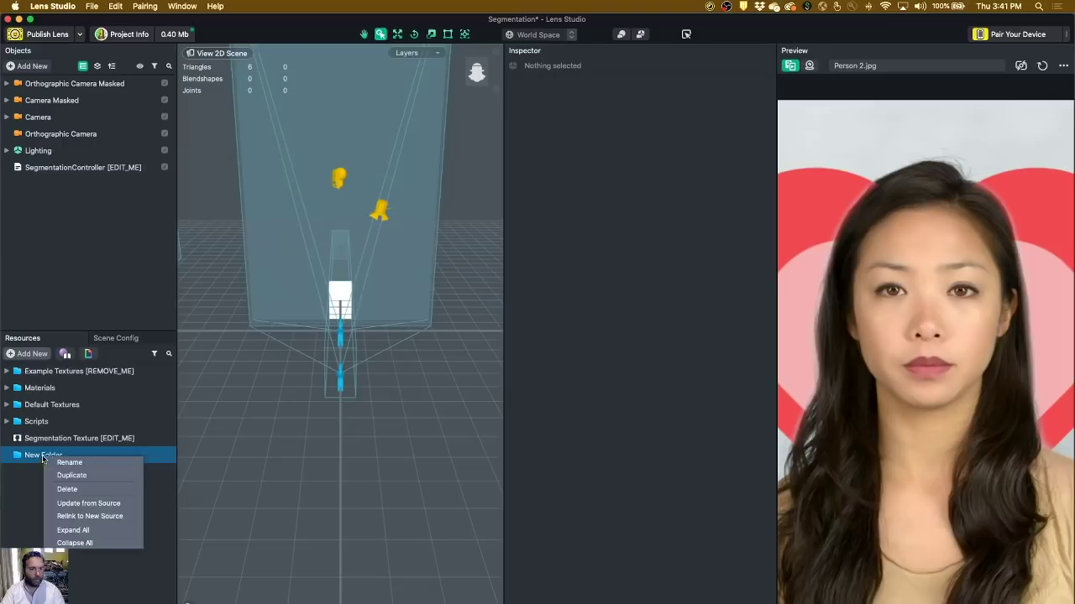
pyautogui.click(71, 464)
pyautogui.write('Back')
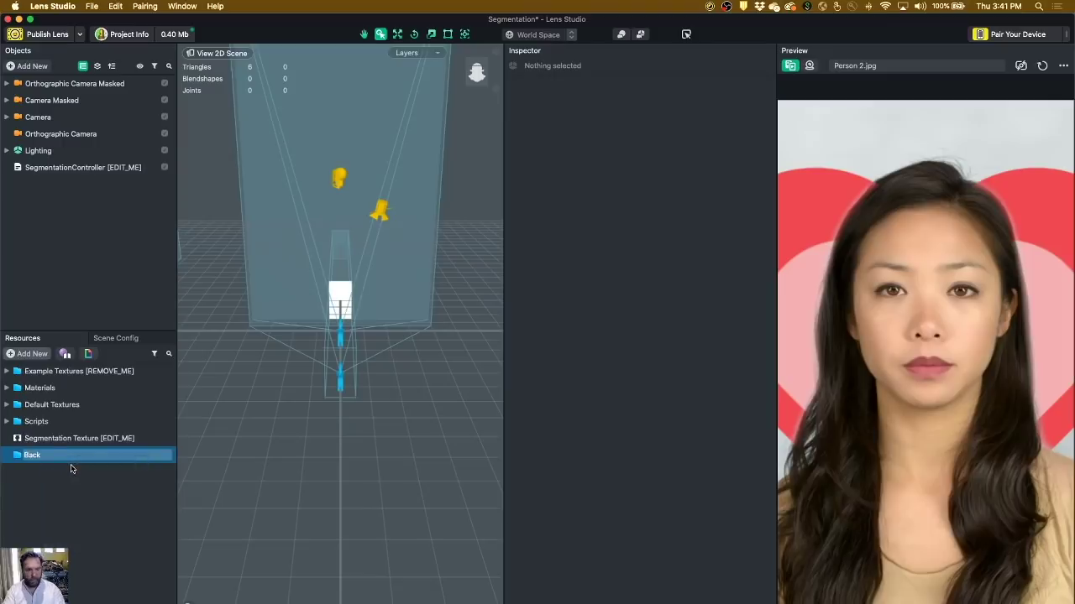
pyautogui.write('grounds')
pyautogui.press('Return')
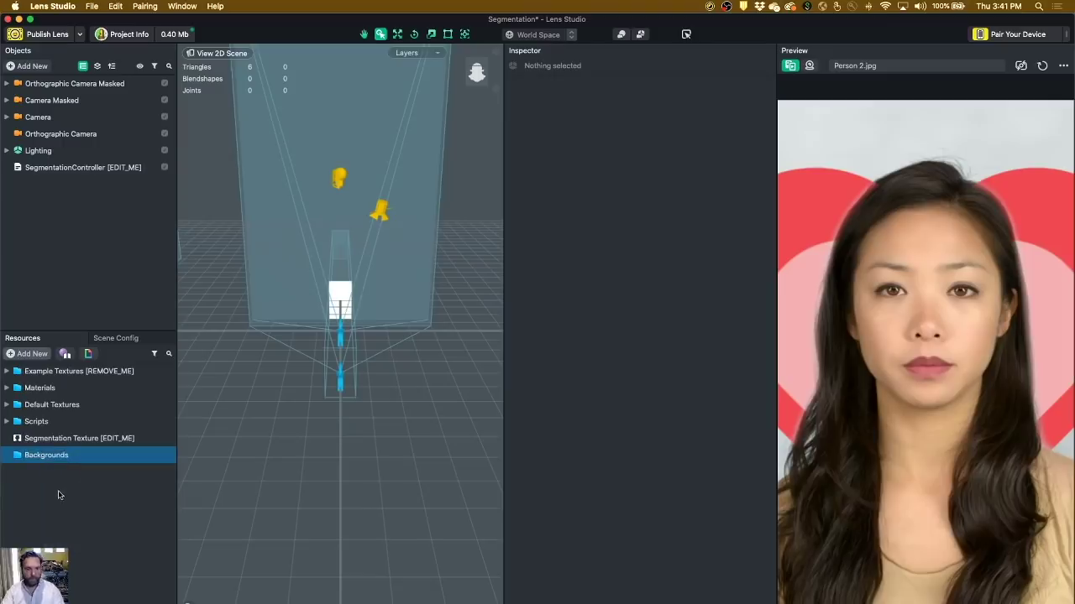
pyautogui.click(60, 495)
# Step: Import Golin Dallas Cafe.jpg from the assets folder in Finder into the Backgrounds folder and expand that folder
pyautogui.press('super+Tab')
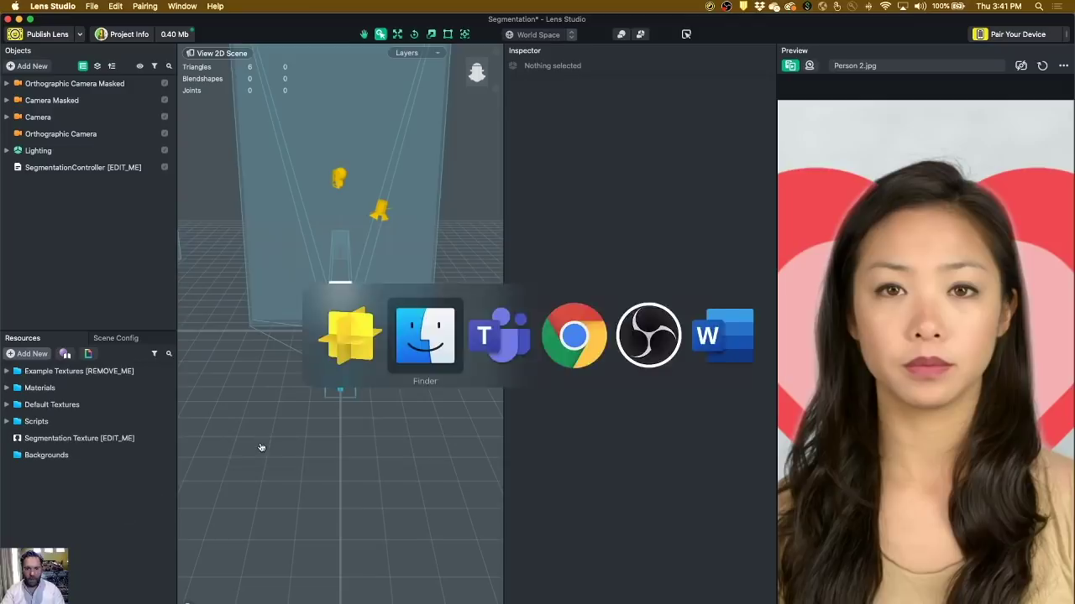
pyautogui.click(398, 234)
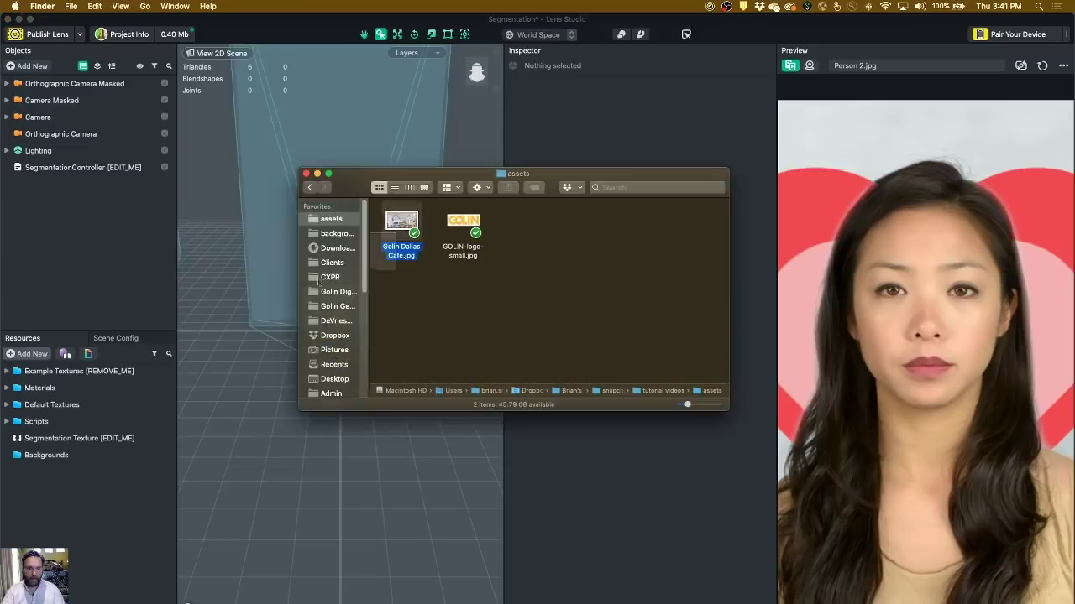
pyautogui.moveTo(362, 244); pyautogui.dragTo(49, 459)
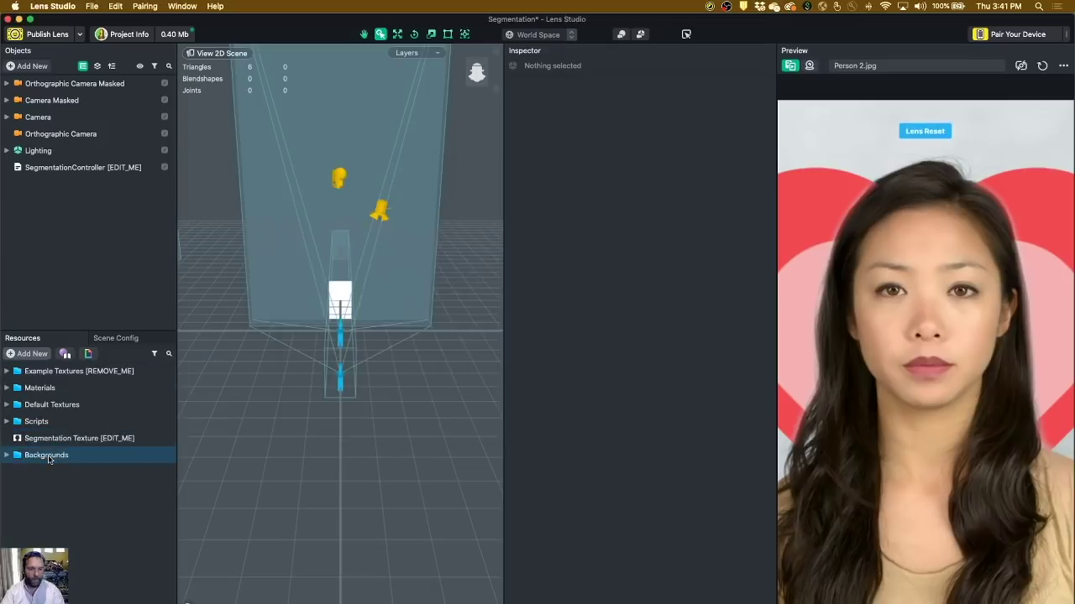
pyautogui.click(49, 459)
pyautogui.click(7, 455)
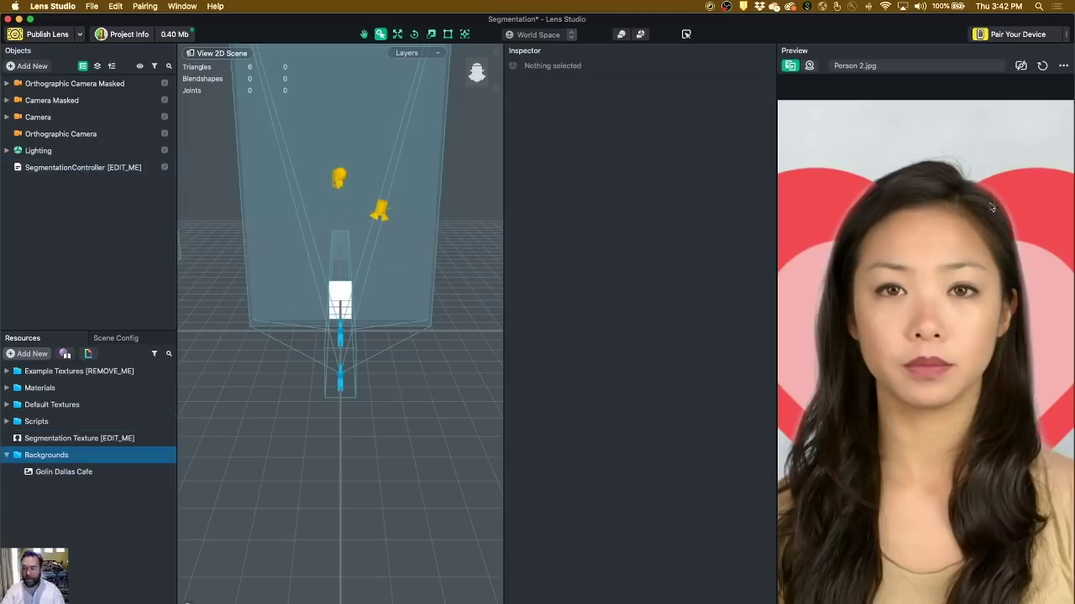
# Step: Set the SegmentationController's image texture to Golin Dallas Cafe from the Backgrounds folder
pyautogui.click(69, 170)
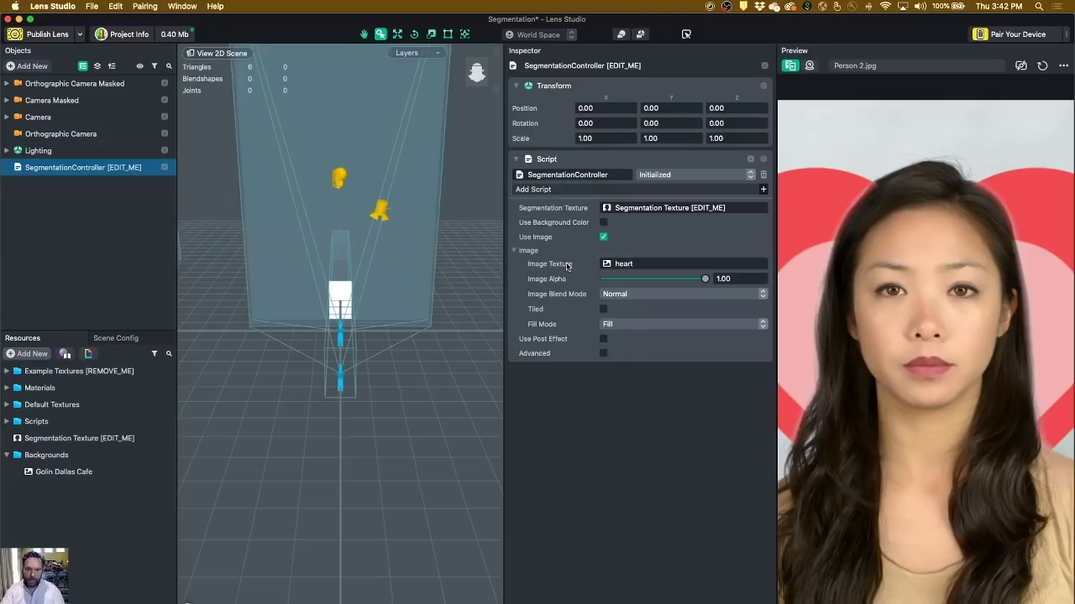
pyautogui.click(668, 263)
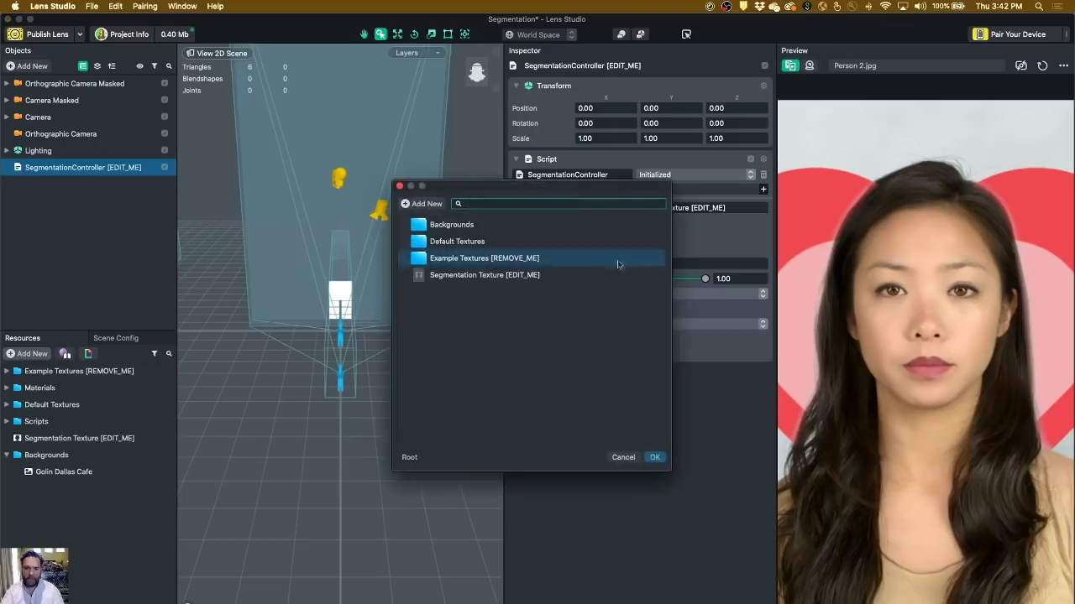
pyautogui.doubleClick(418, 227)
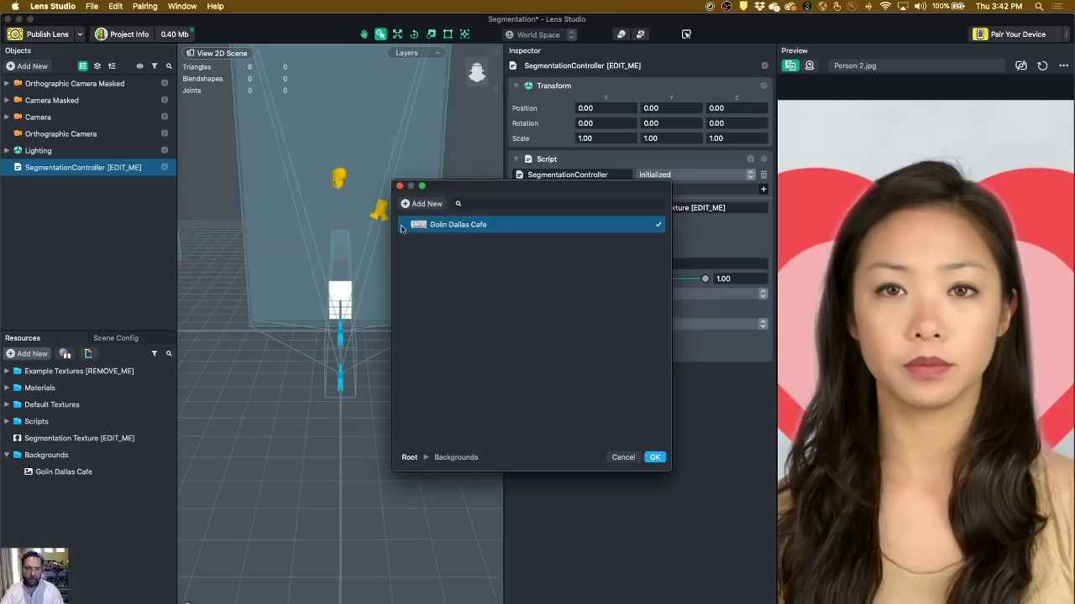
pyautogui.doubleClick(412, 225)
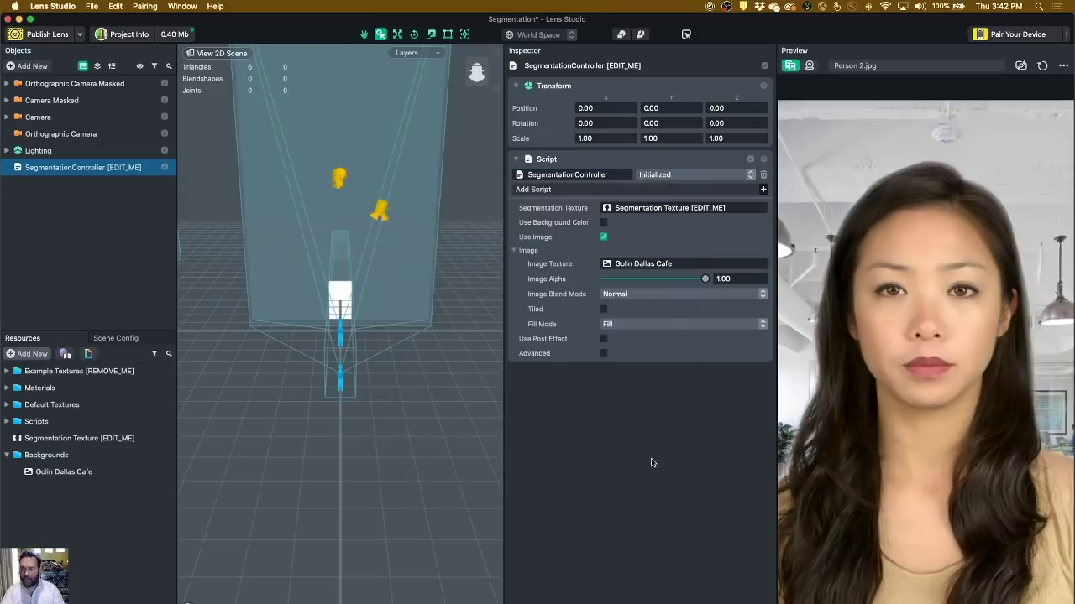
# Step: Open the project info and name the lens Golin Dallas Cafe
pyautogui.click(141, 35)
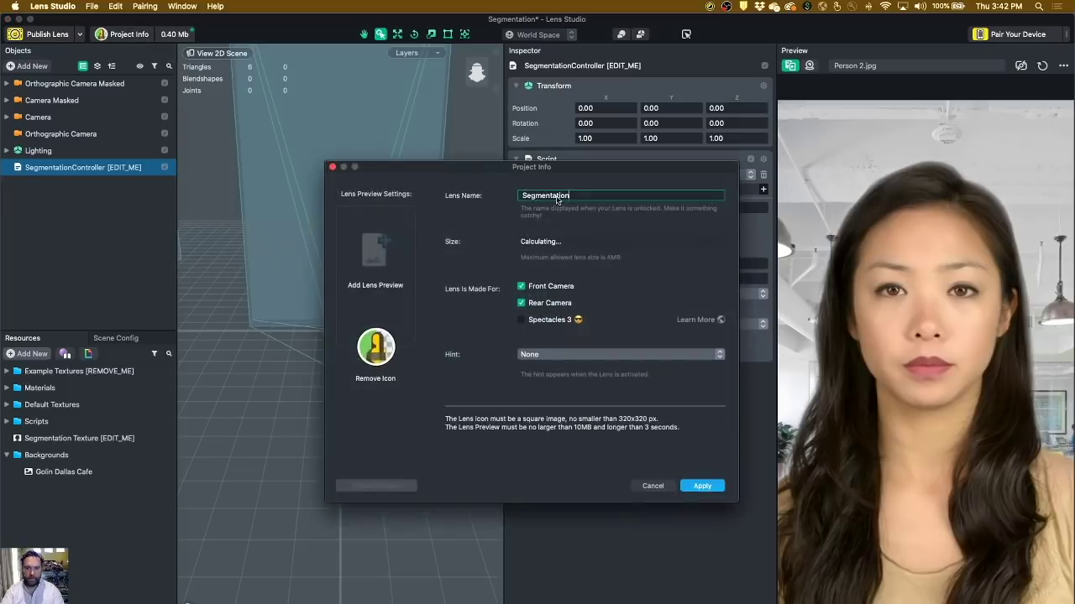
pyautogui.doubleClick(557, 199)
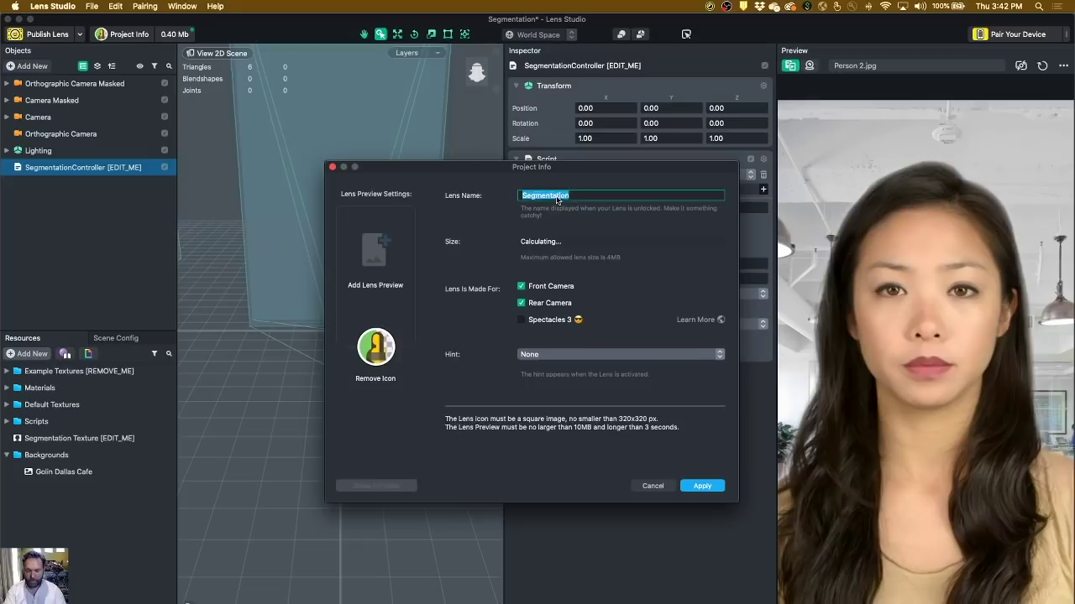
pyautogui.write('Golin Dallas Cafe')
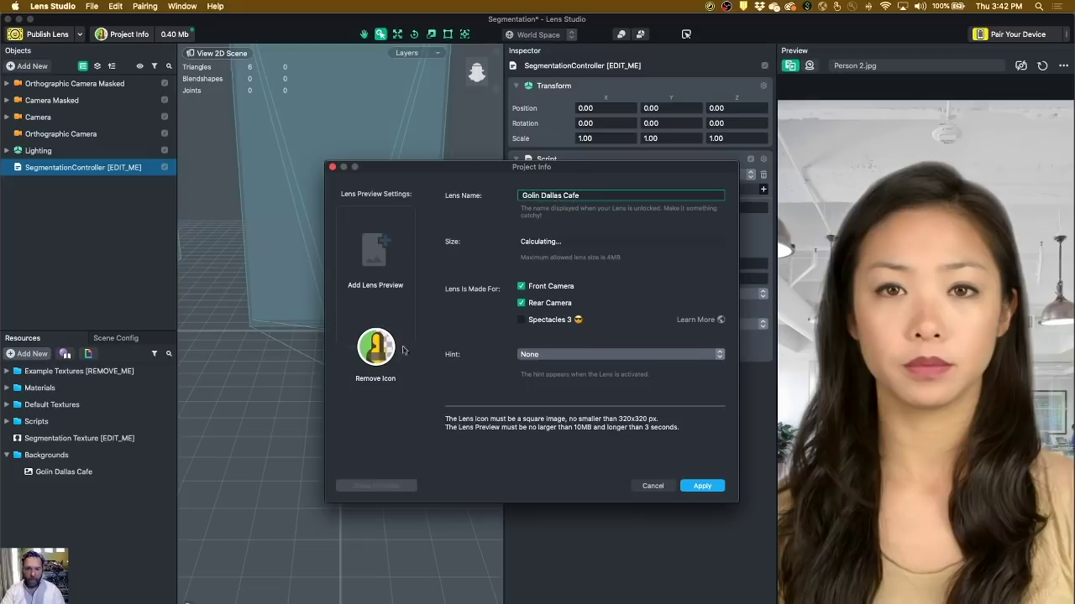
# Step: Replace the lens icon with GOLIN-logo-small.jpg cropped to the letter G, and apply the project info
pyautogui.click(383, 378)
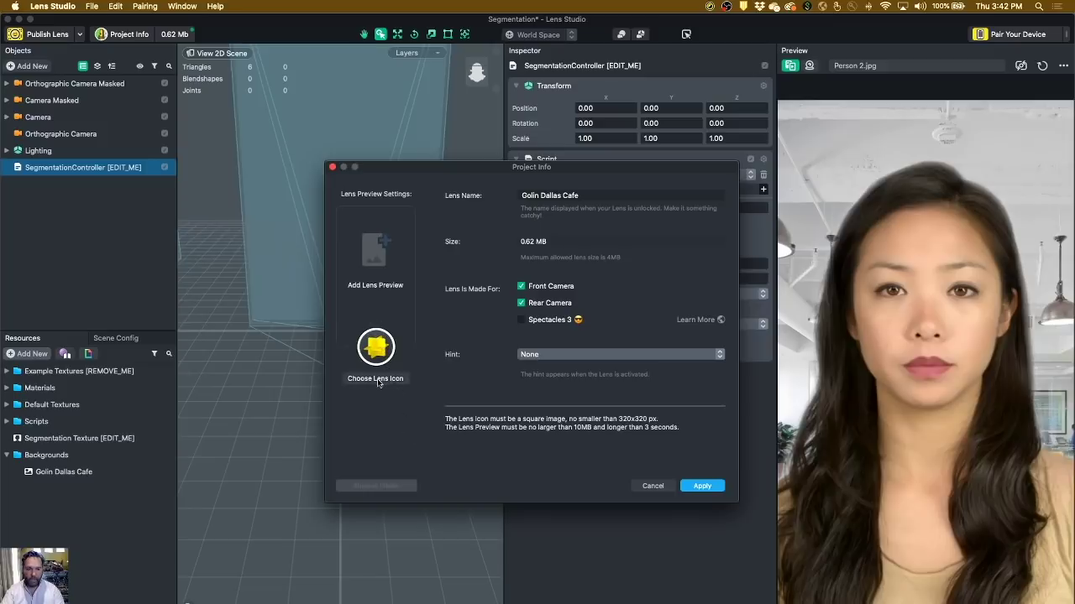
pyautogui.click(378, 379)
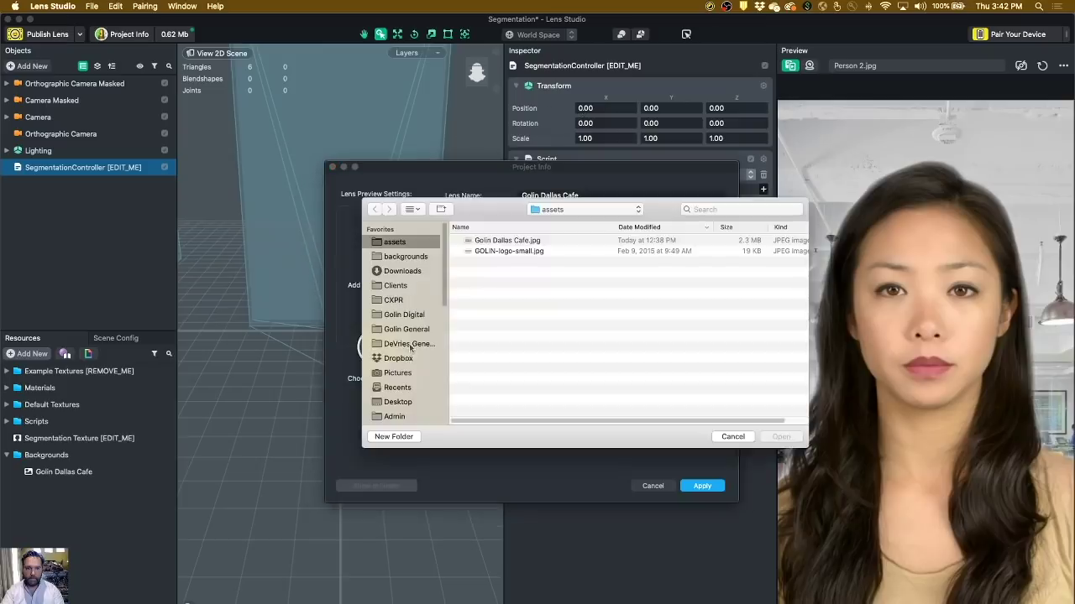
pyautogui.doubleClick(504, 251)
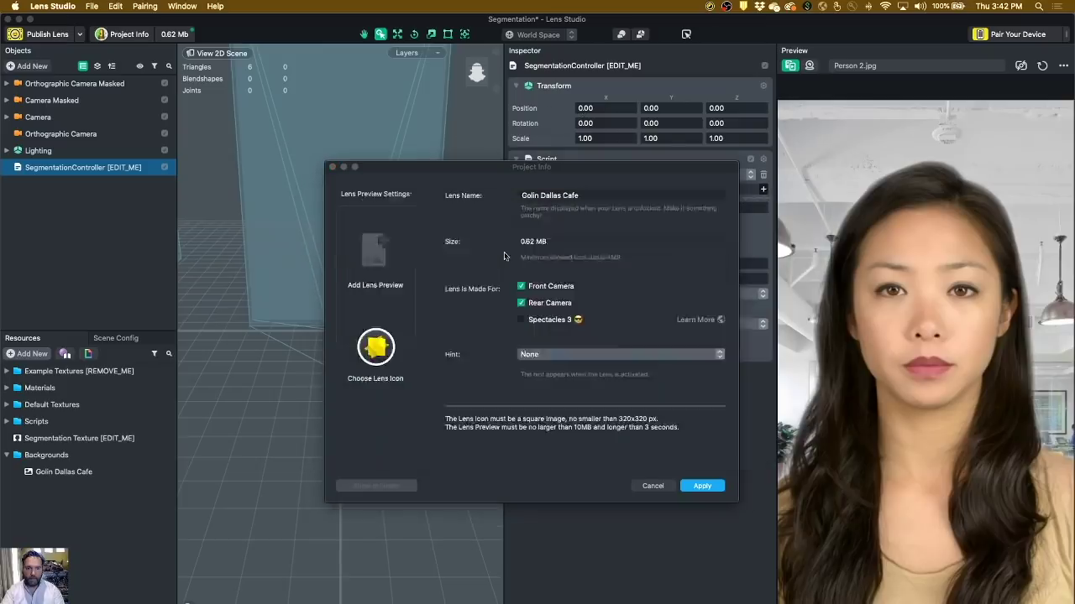
pyautogui.moveTo(583, 285); pyautogui.dragTo(542, 278)
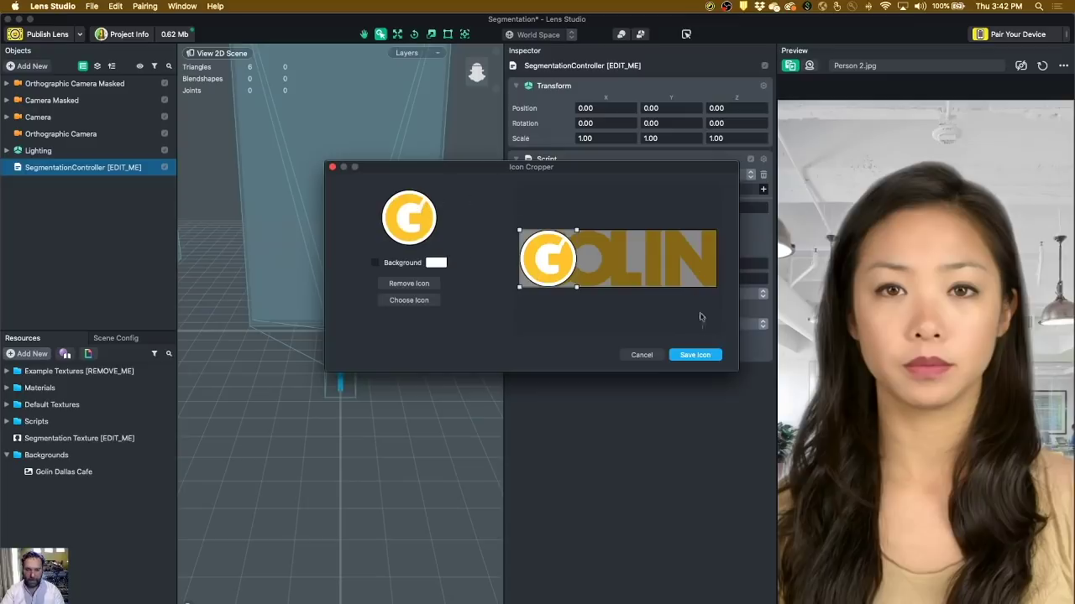
pyautogui.click(696, 356)
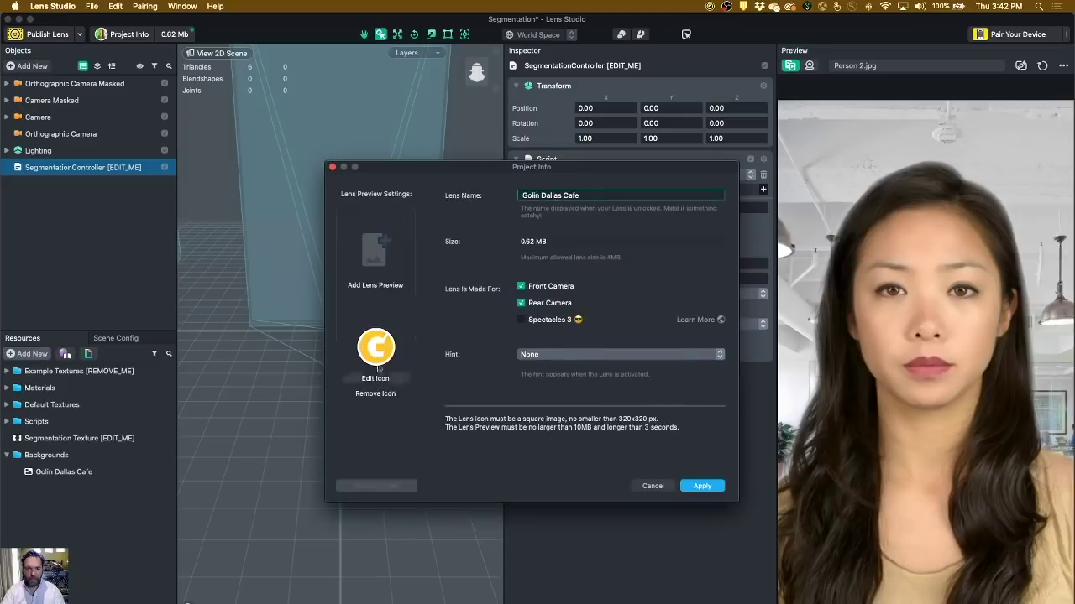
pyautogui.click(701, 487)
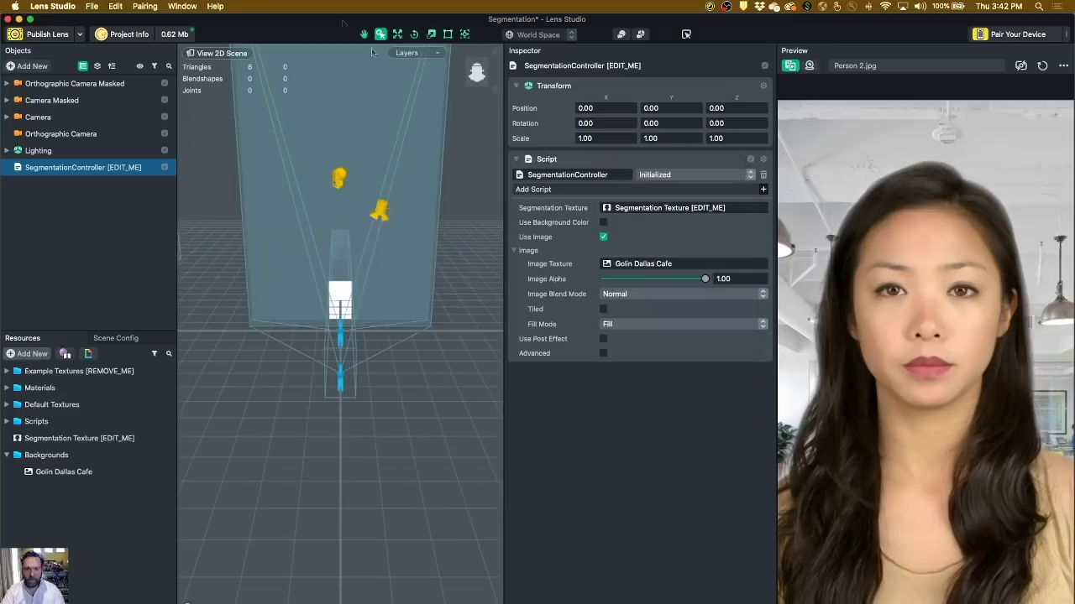
# Step: Publish the Golin Dallas Cafe lens to My Lenses and submit it without tags or a preview
pyautogui.click(79, 35)
pyautogui.click(35, 61)
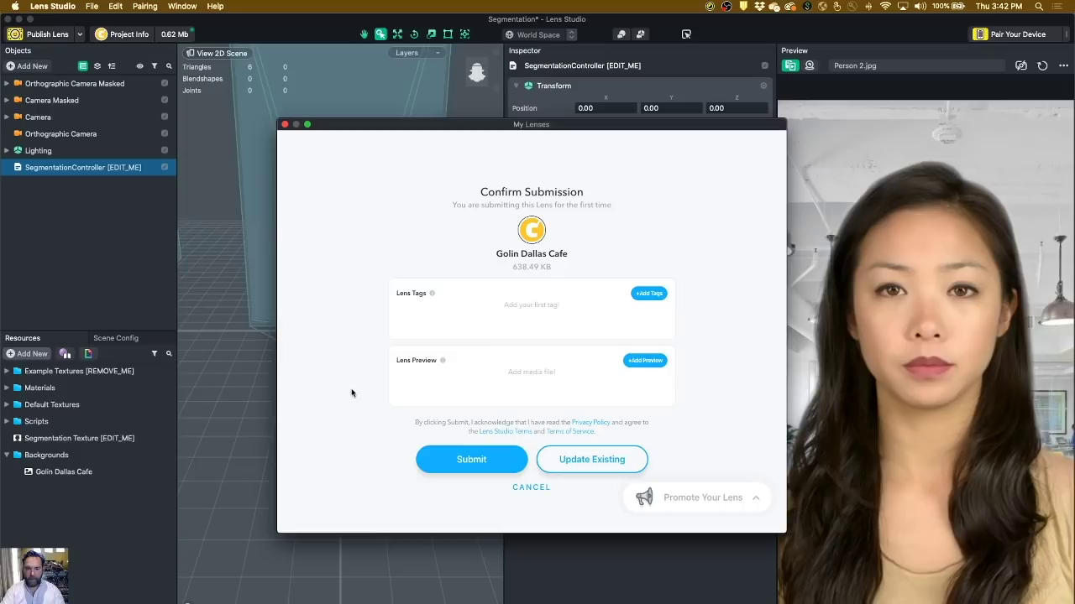
pyautogui.click(486, 459)
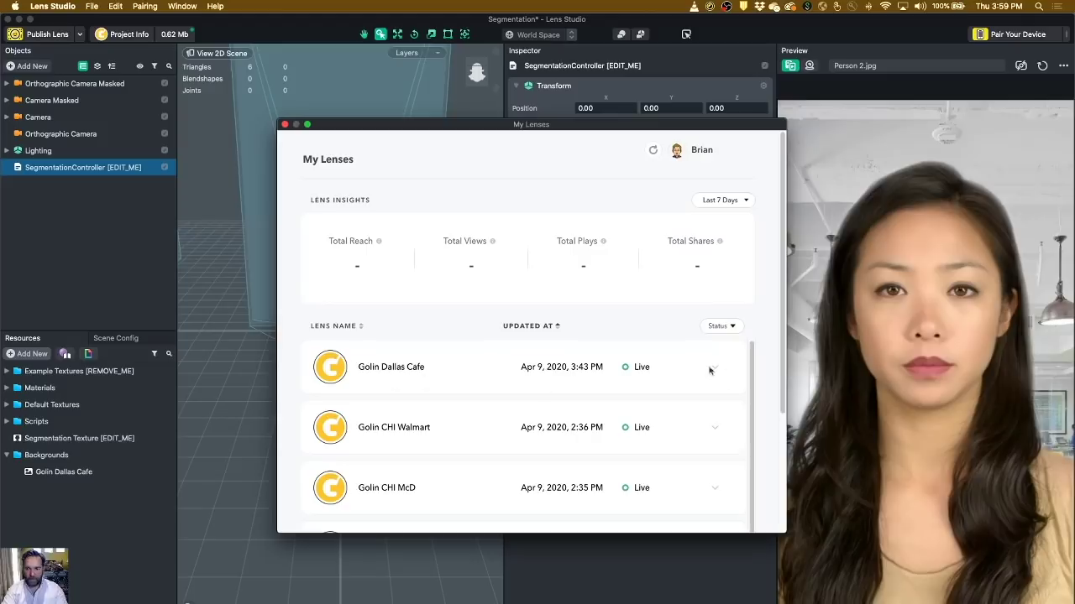
# Step: Expand the Golin Dallas Cafe entry in My Lenses and copy its Snapchat share link
pyautogui.click(716, 369)
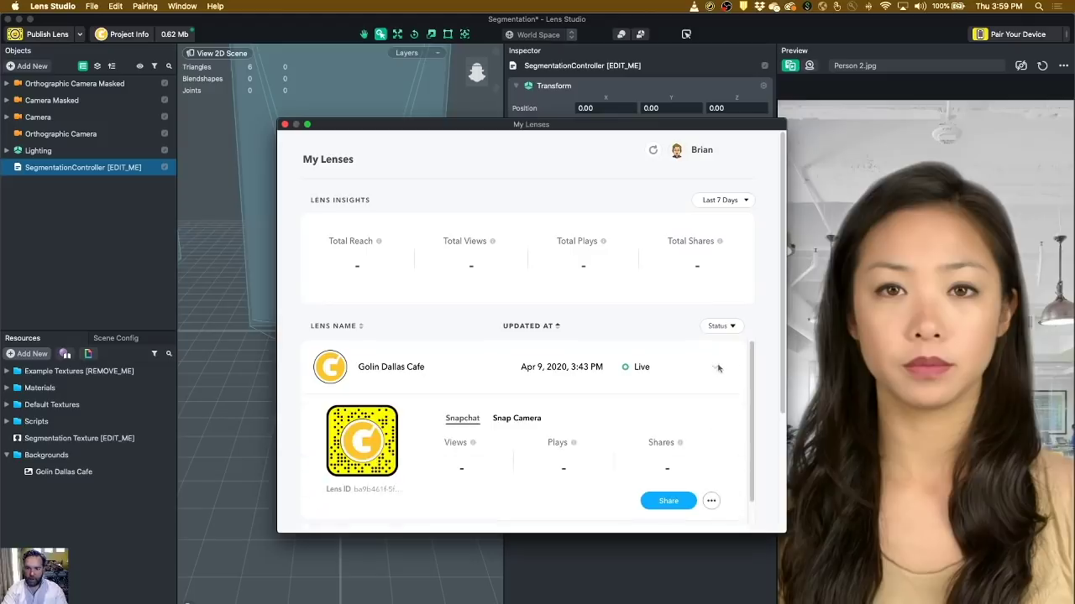
pyautogui.click(668, 501)
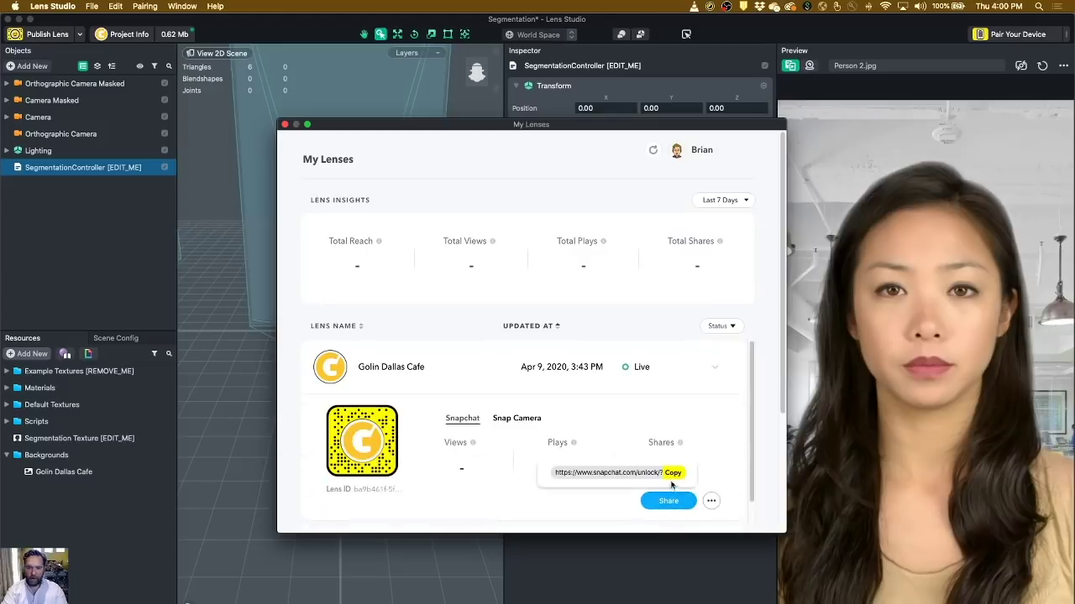
pyautogui.click(673, 474)
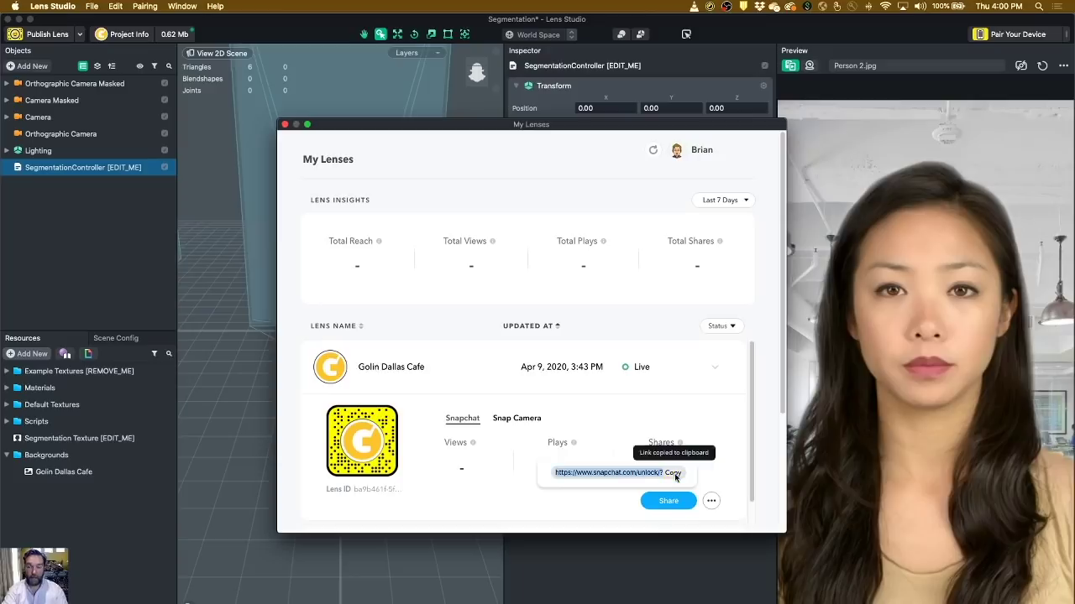
# Step: Switch to Snap Camera, search with the copied unlock link in place of the old one, and apply the Golin Dallas Cafe lens
pyautogui.click(711, 6)
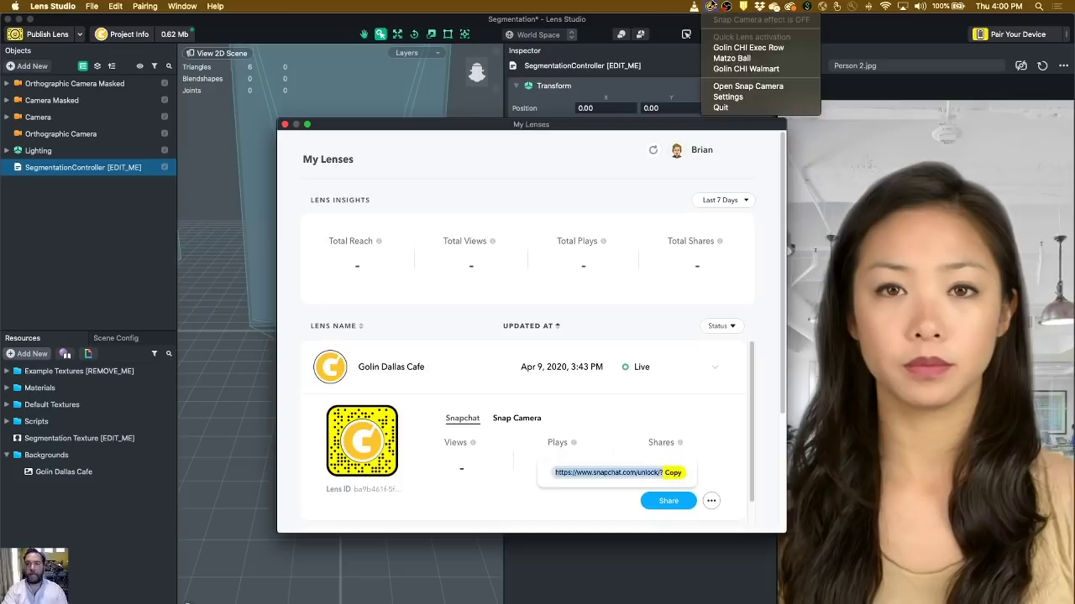
pyautogui.click(747, 86)
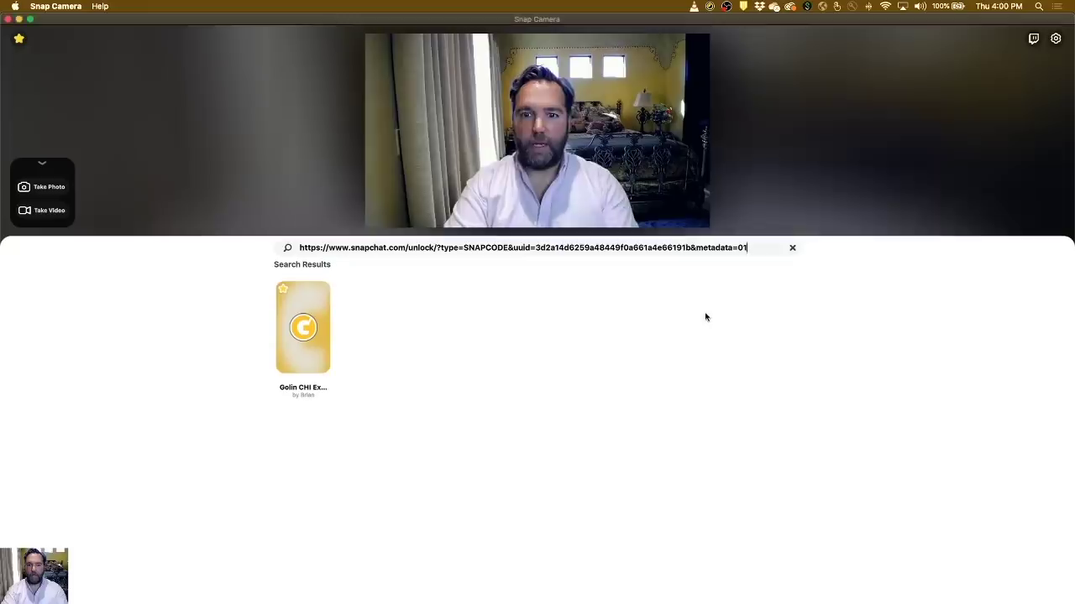
pyautogui.click(792, 248)
pyautogui.click(687, 248)
pyautogui.press('super+v')
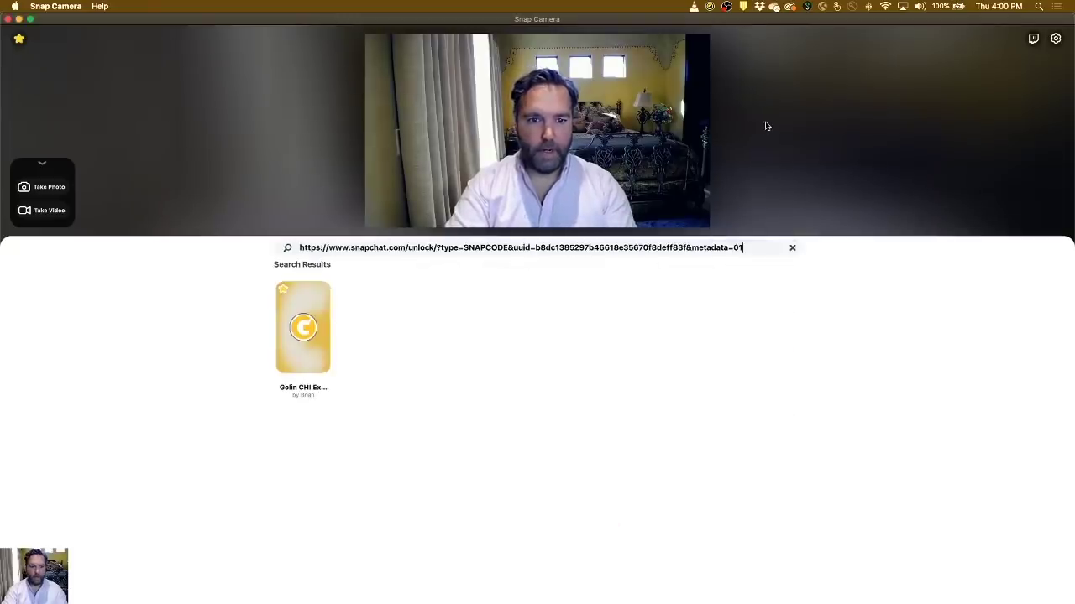
pyautogui.click(296, 329)
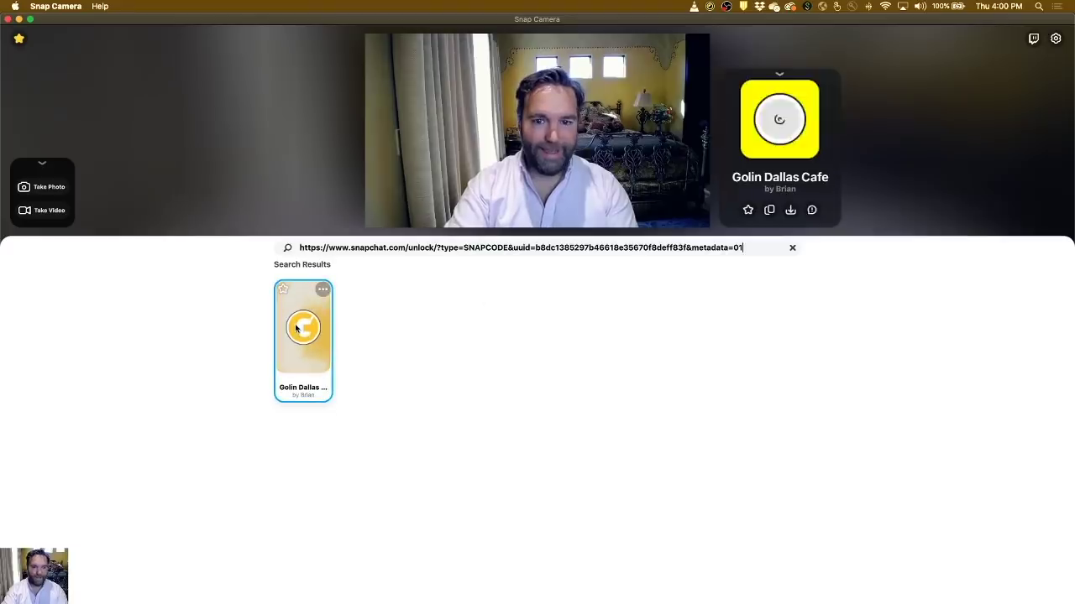